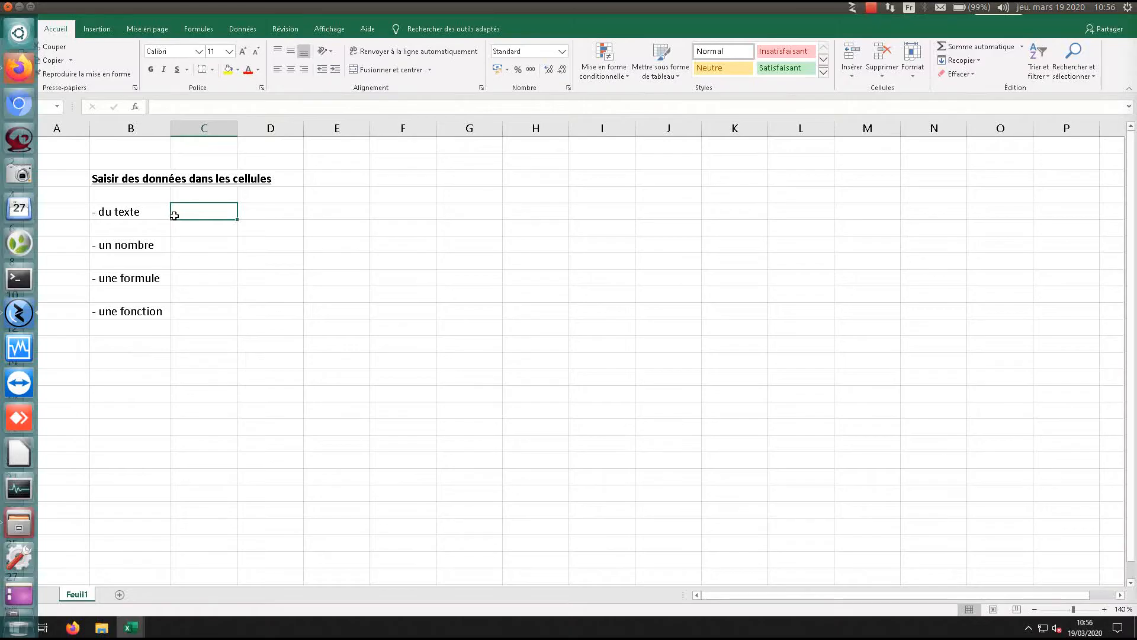
Enter the text "Bonjour" in cell D5, on the "du texte" row
click(272, 212)
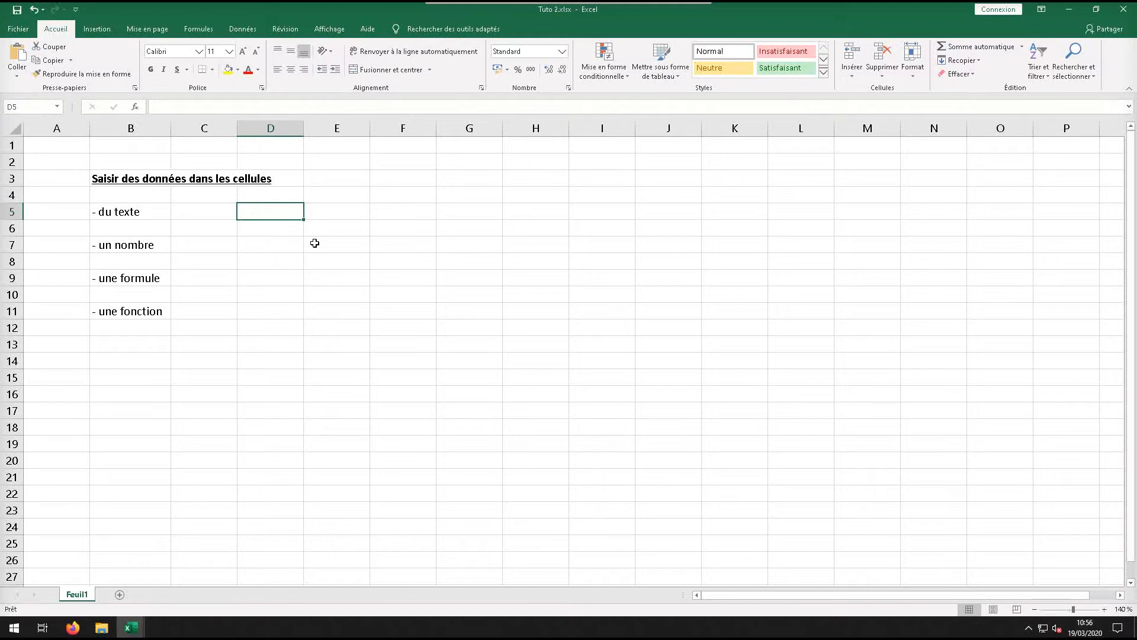
text(Bonjpo)
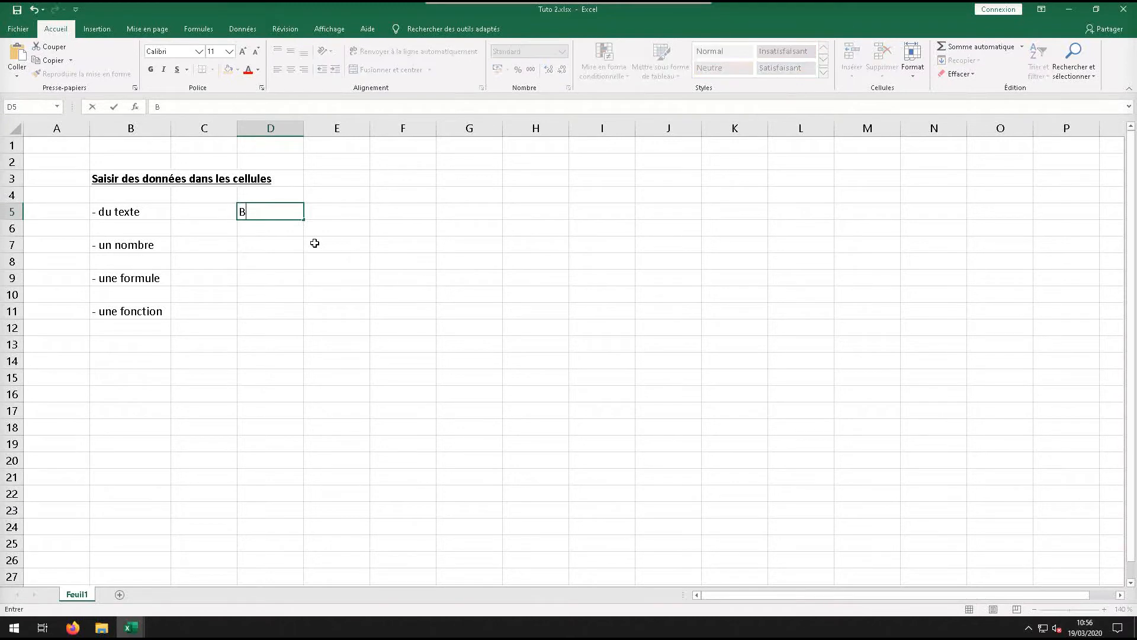
key(BackSpace)
key(BackSpace)
text(our)
click(163, 107)
key(Return)
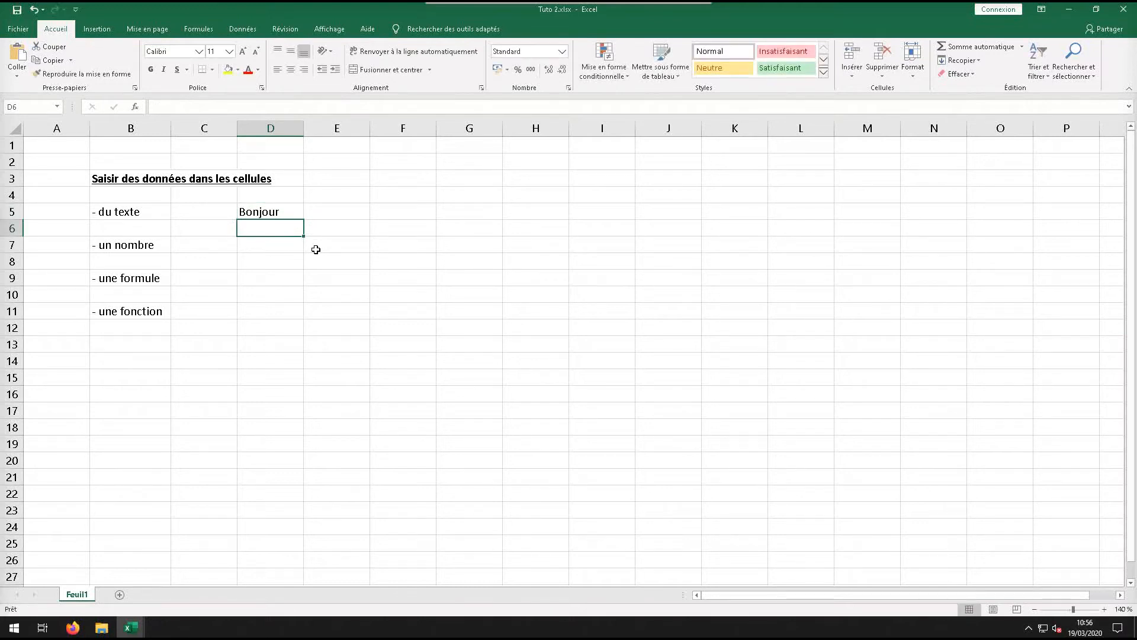
click(282, 214)
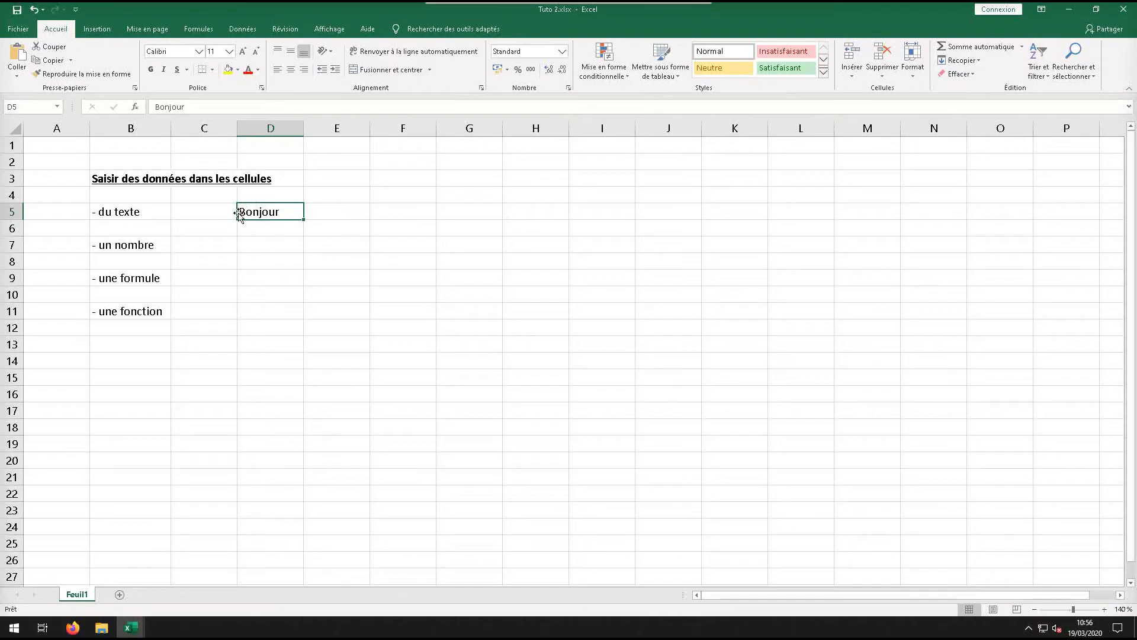
Enter the number 125 in cell D7, on the "un nombre" row
click(260, 242)
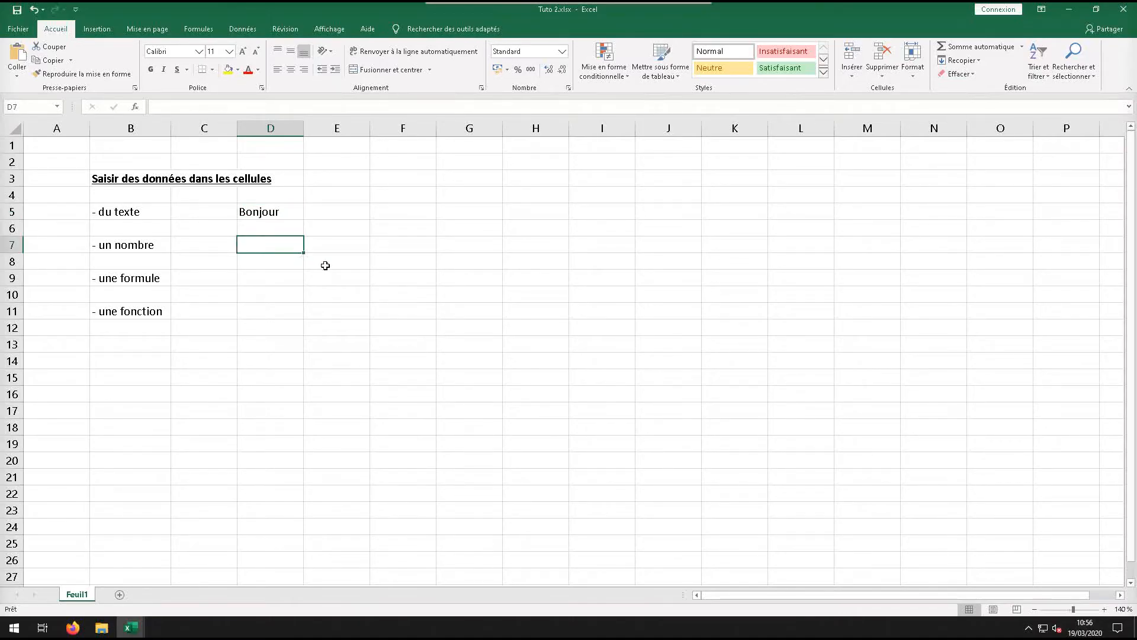
text(125)
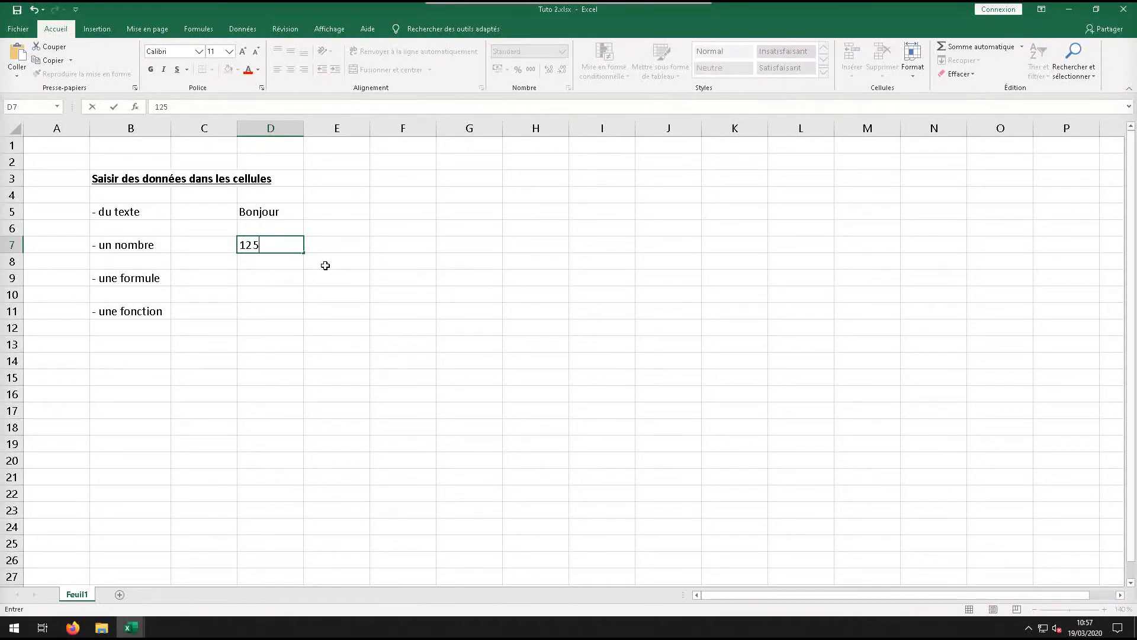
key(Return)
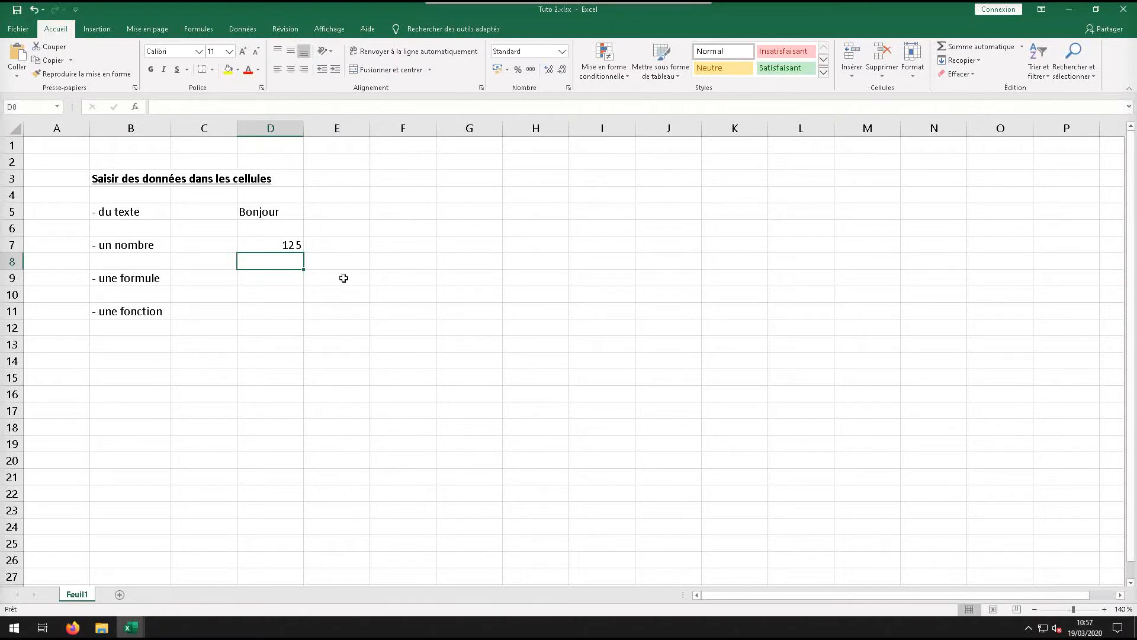
Enter 12.5 in cell F7, using a point as the decimal separator
click(391, 240)
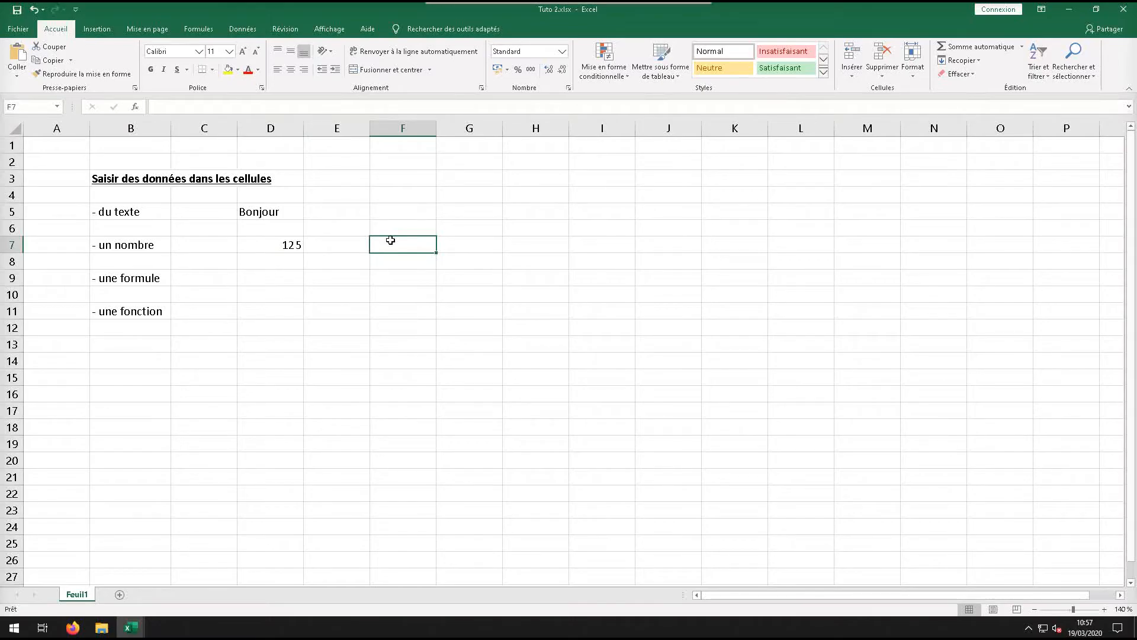
text(12)
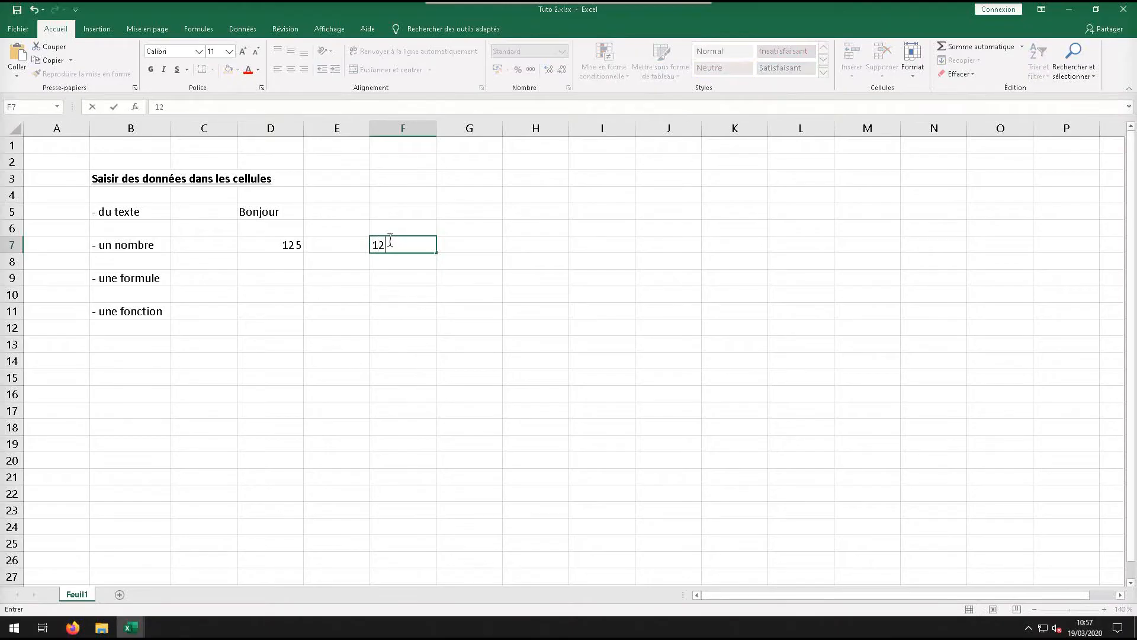
text(.5)
key(Return)
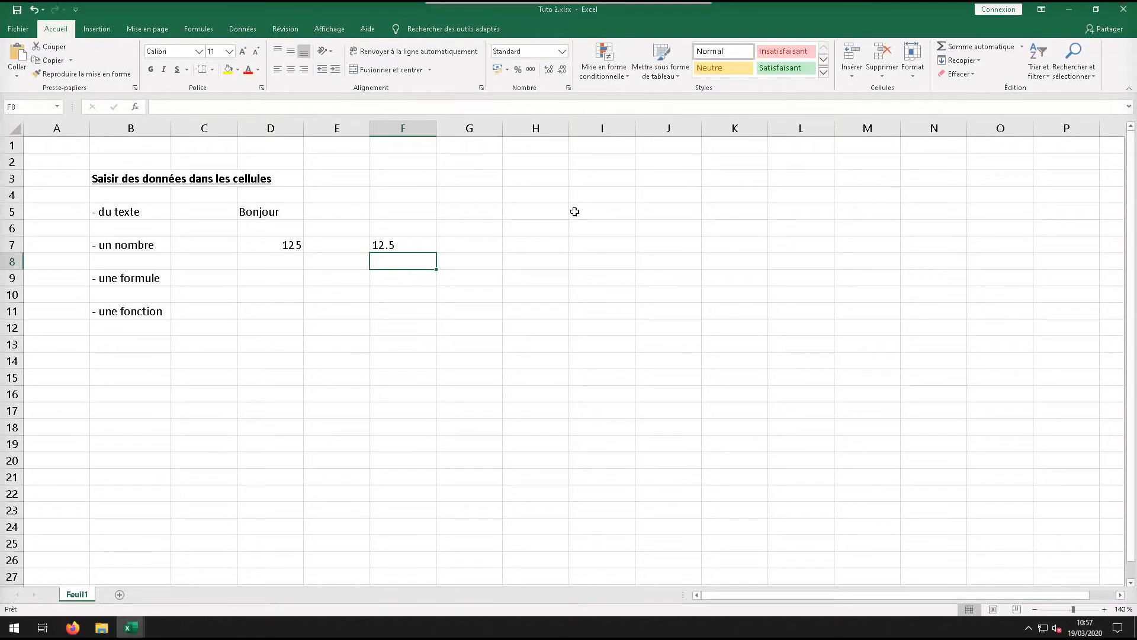
Replace the decimal point in cell F7 with a comma so the entry reads 12,5
click(384, 245)
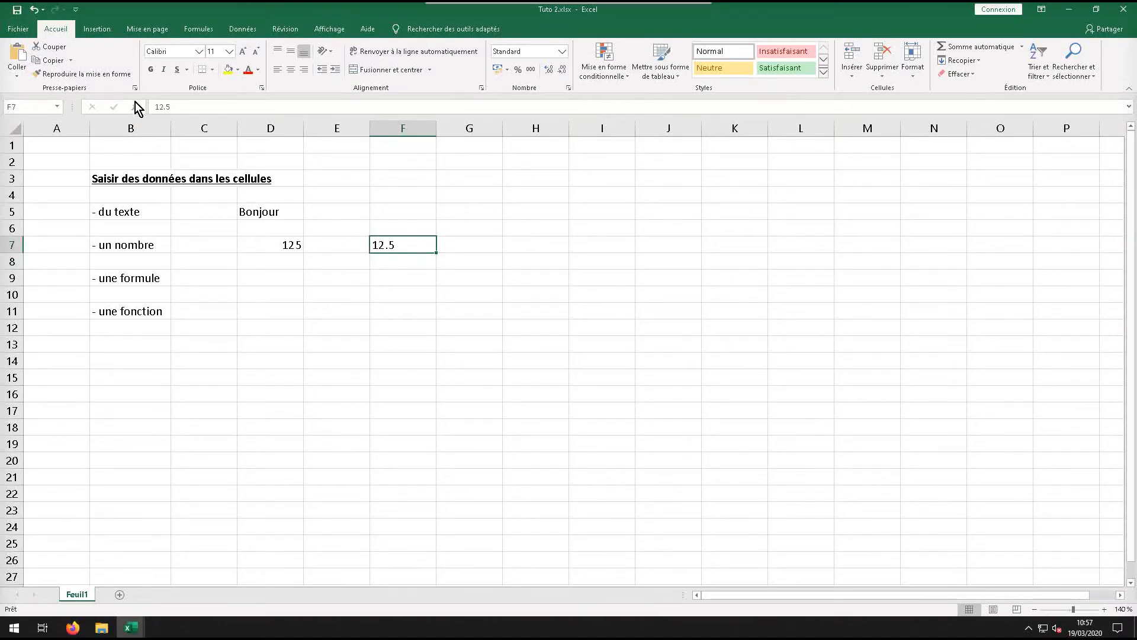
click(165, 107)
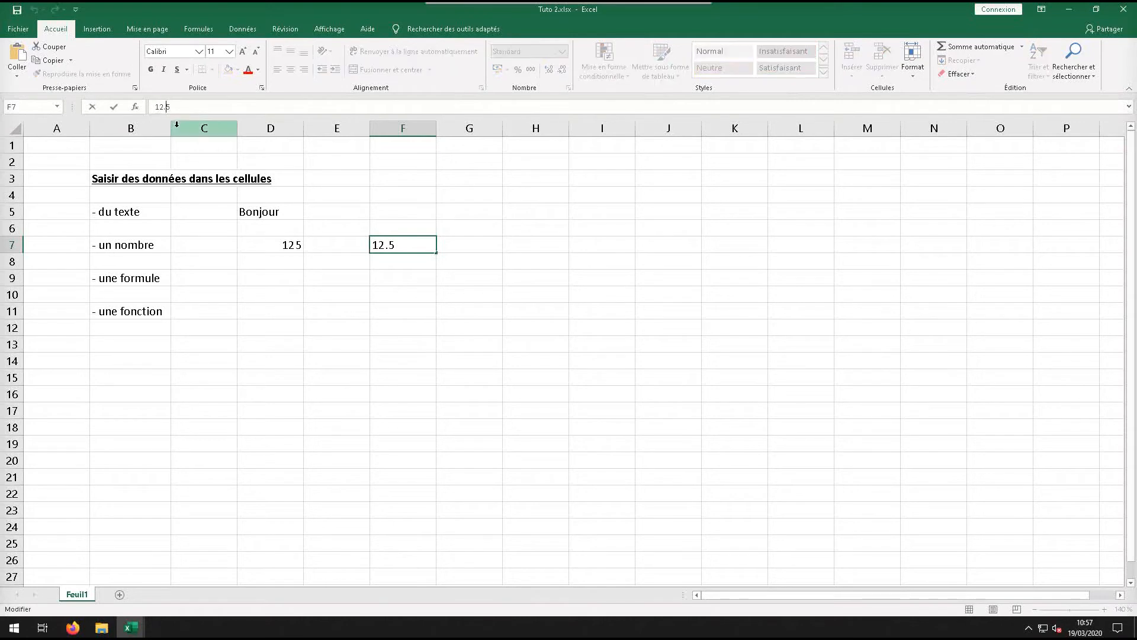
key(BackSpace)
text(,)
key(Return)
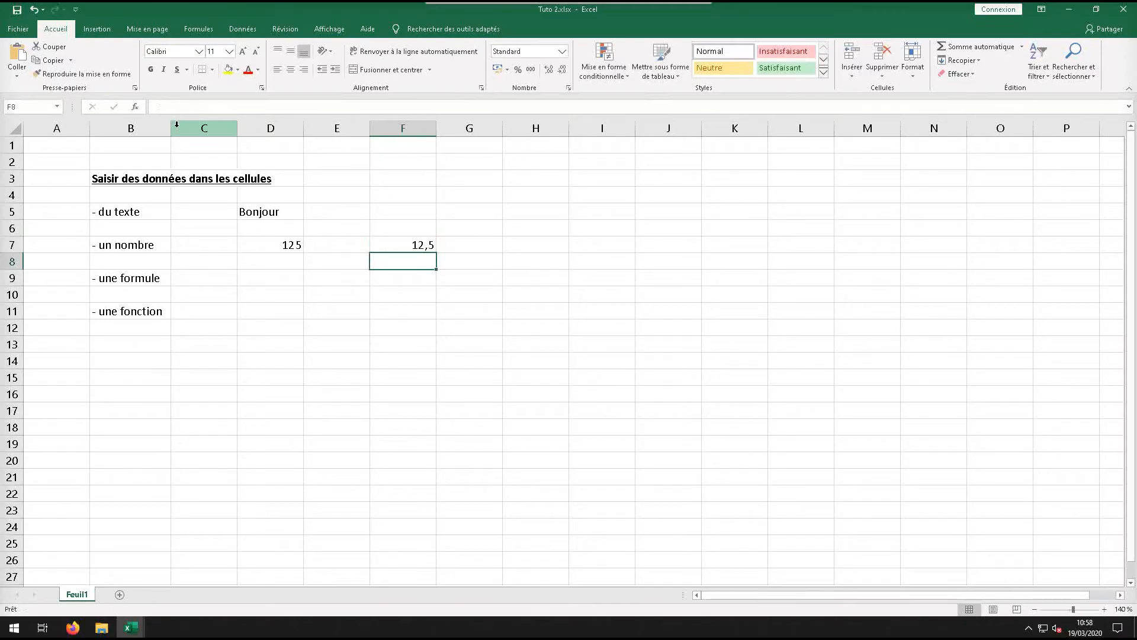
Enter the formula =125+12,5 in cell D9, on the "une formule" row
click(263, 276)
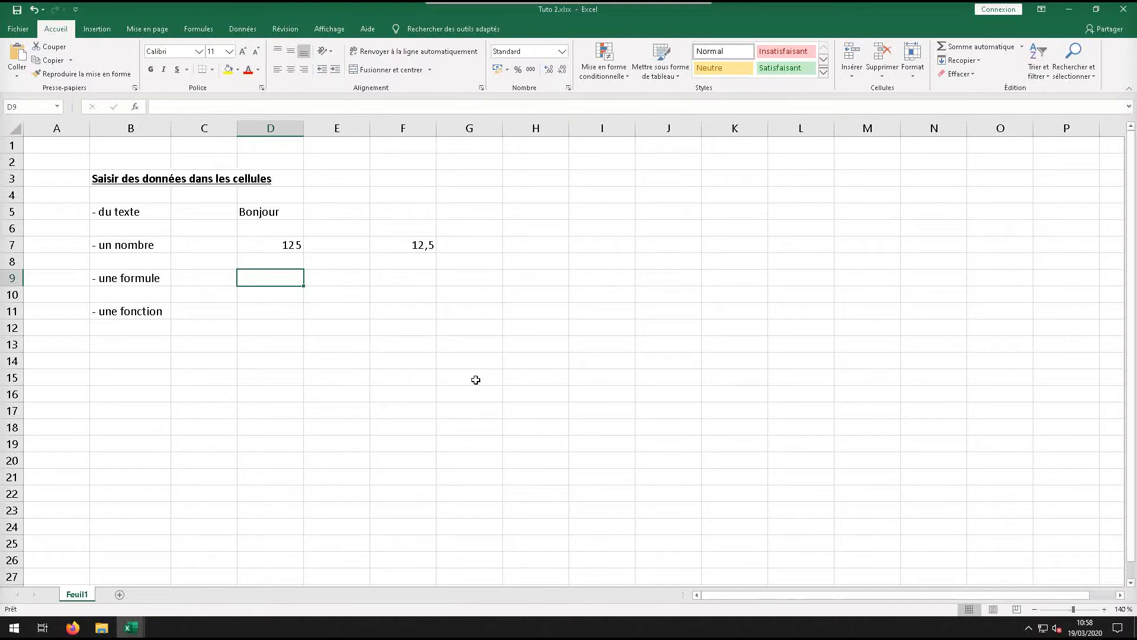
text(=1)
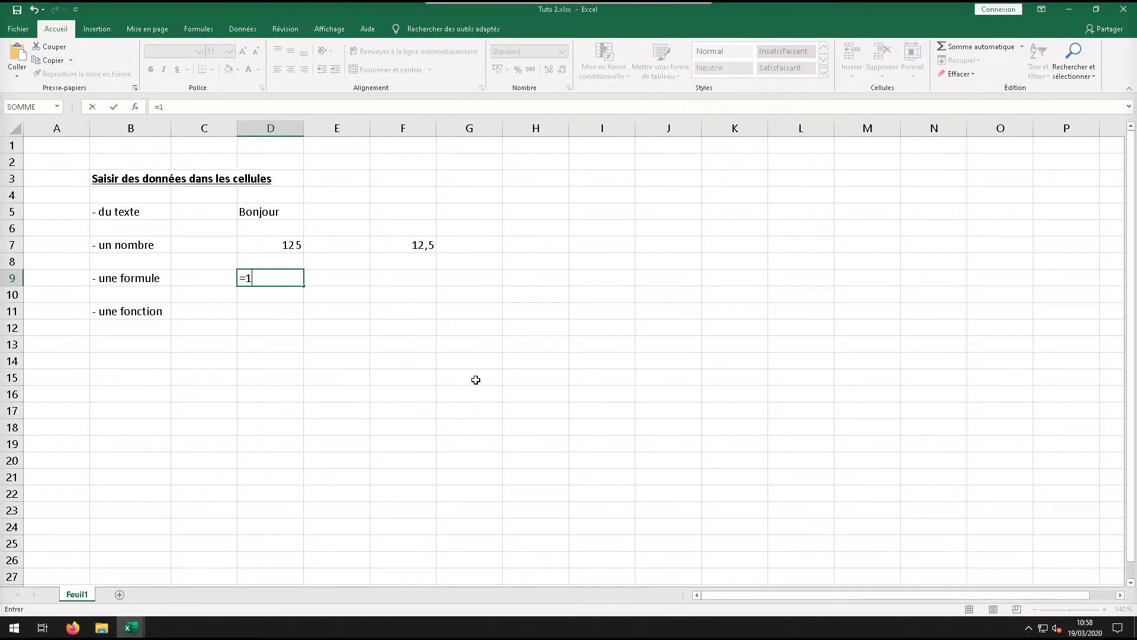
text(25+12,5)
key(Return)
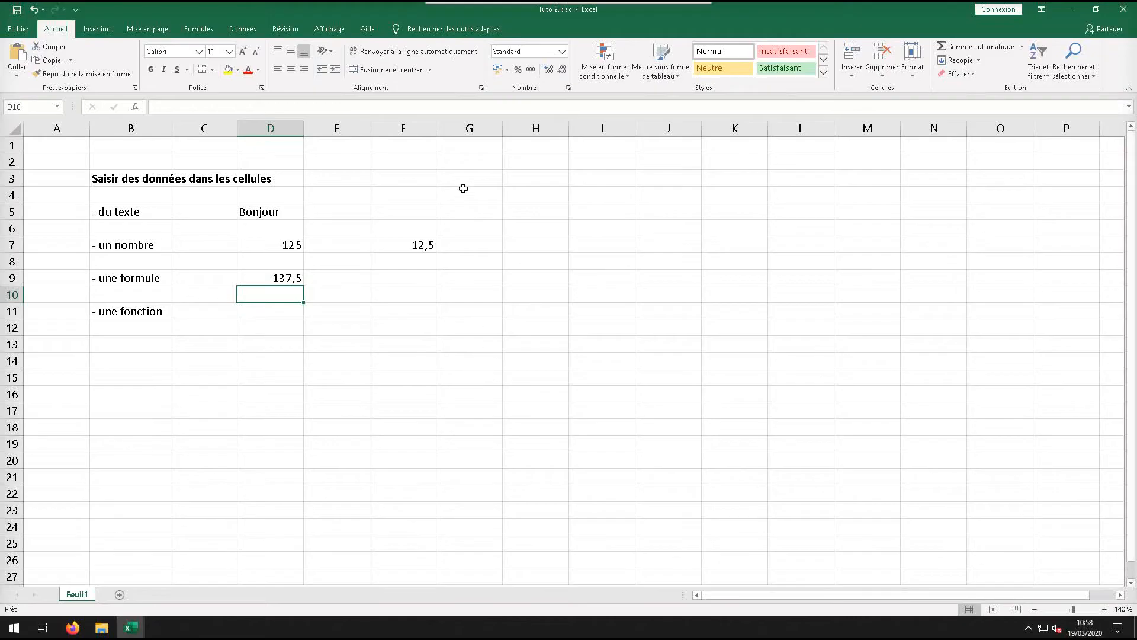
Change the number in cell D7 to 130
click(270, 249)
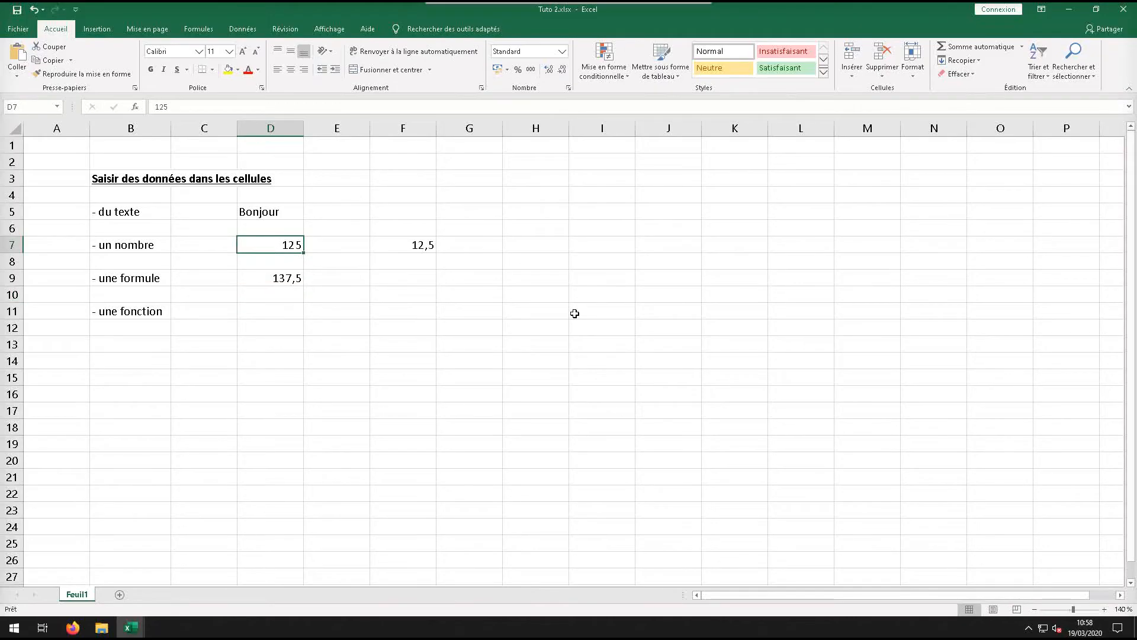
text(130)
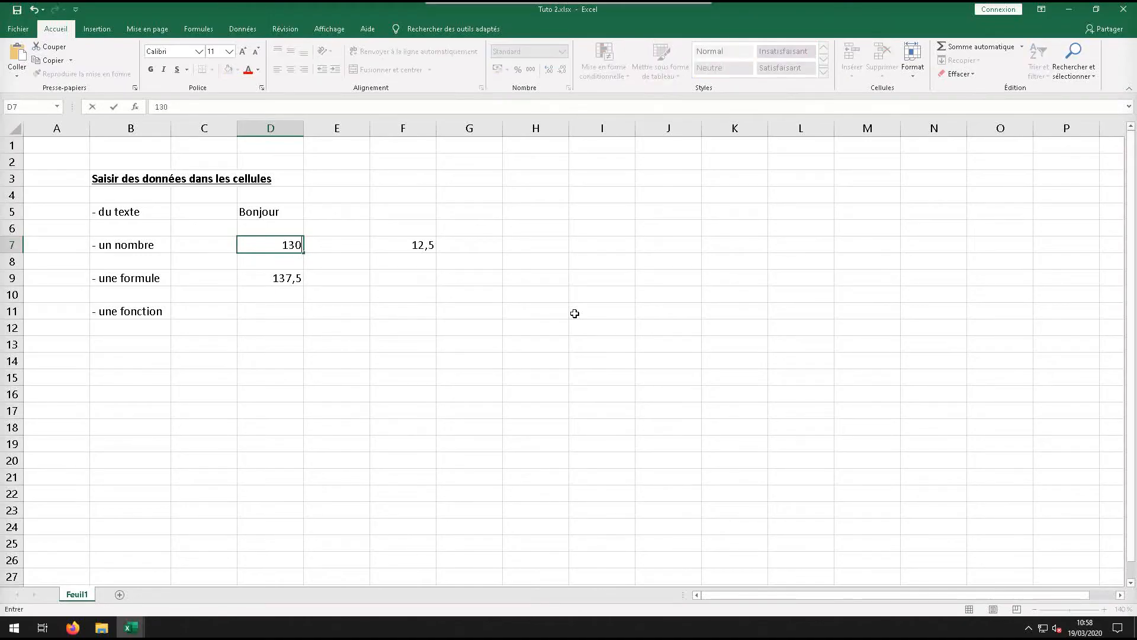
key(Return)
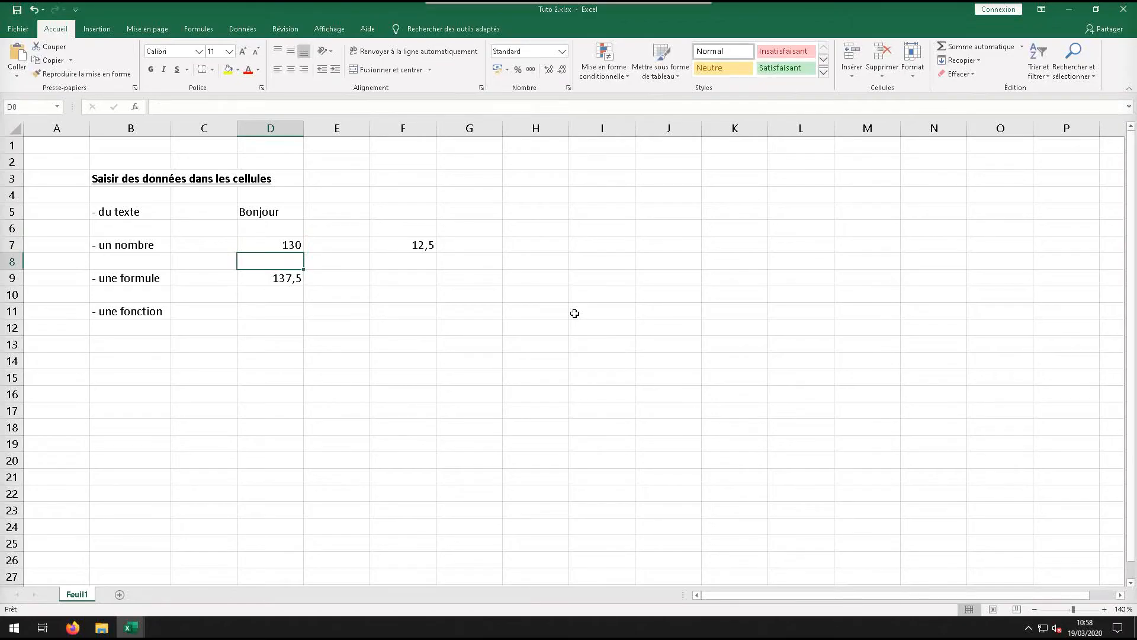
Edit the formula in cell D9 to read =130+12,5
click(270, 279)
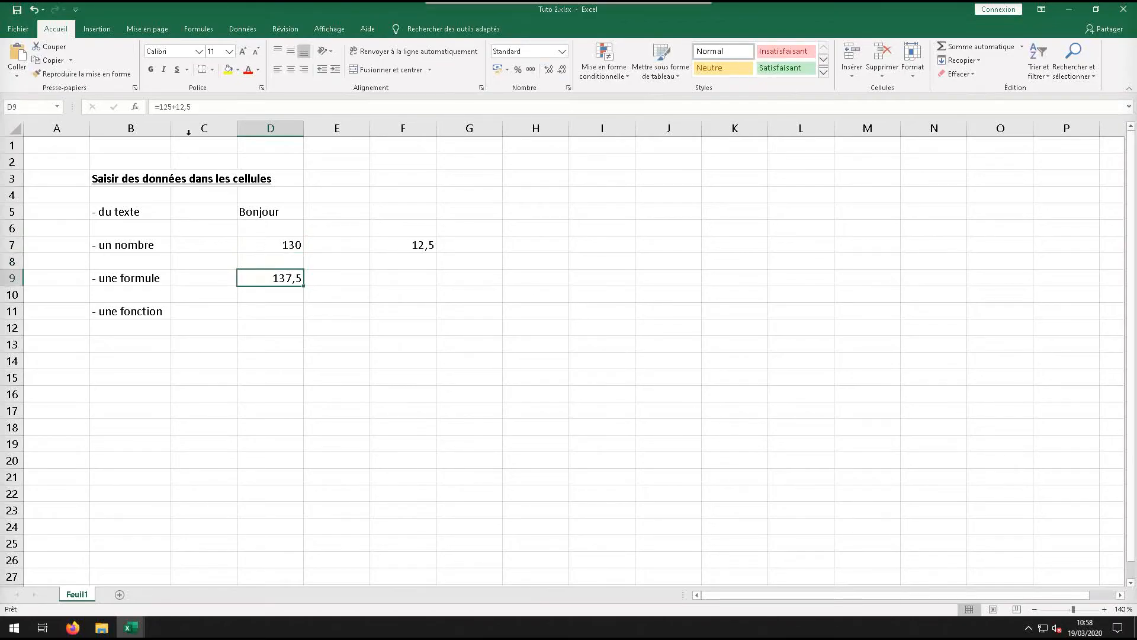
click(173, 107)
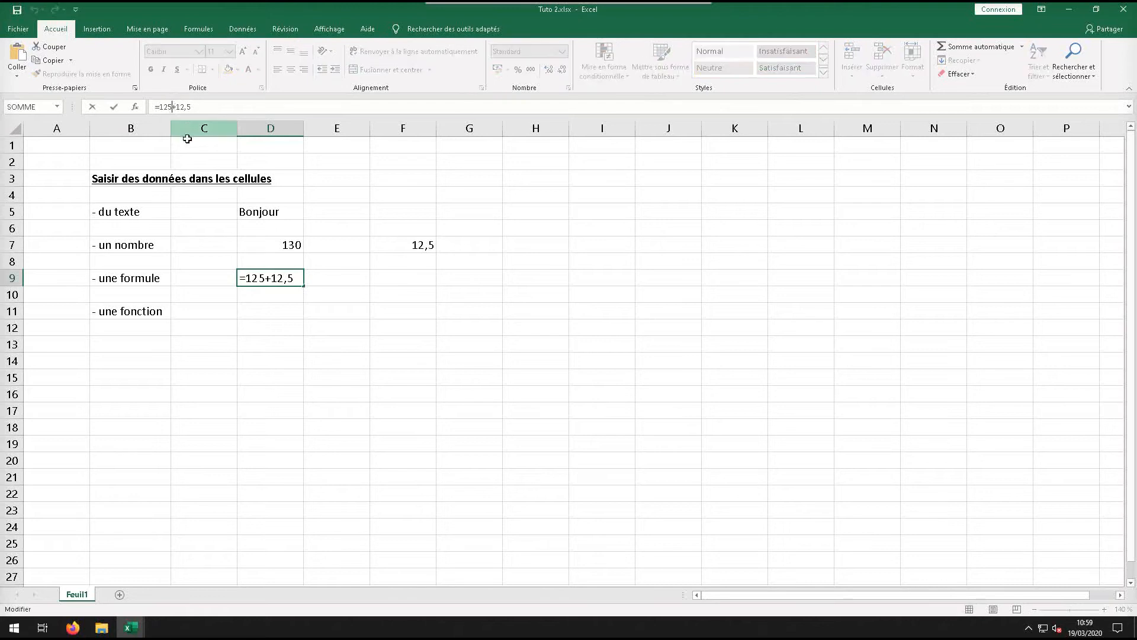
key(BackSpace)
key(BackSpace)
text(30)
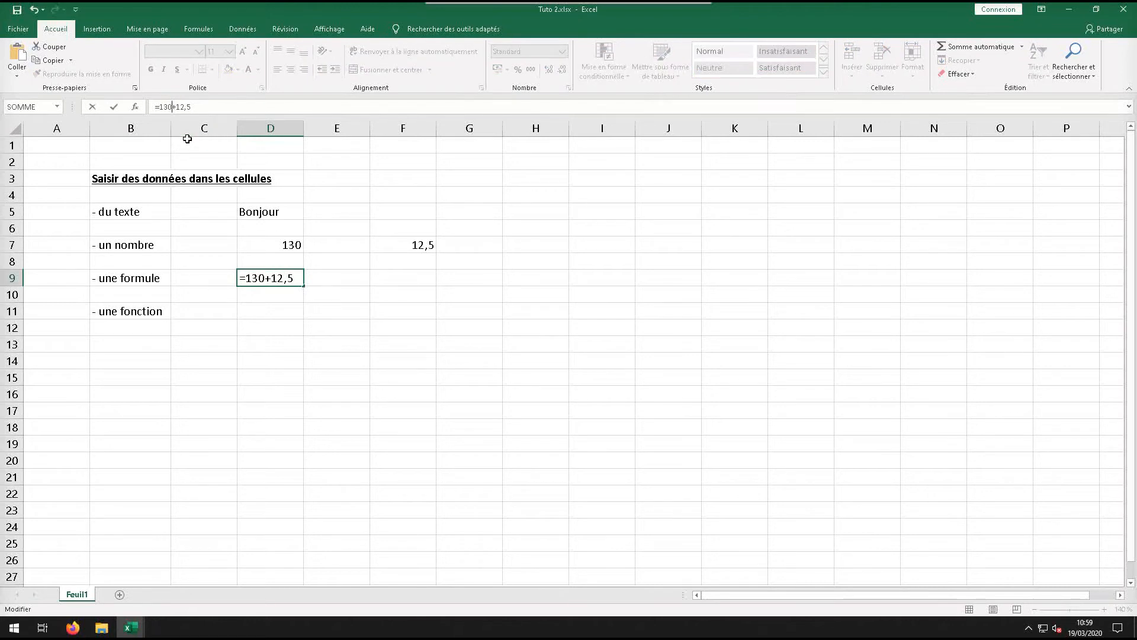
key(Return)
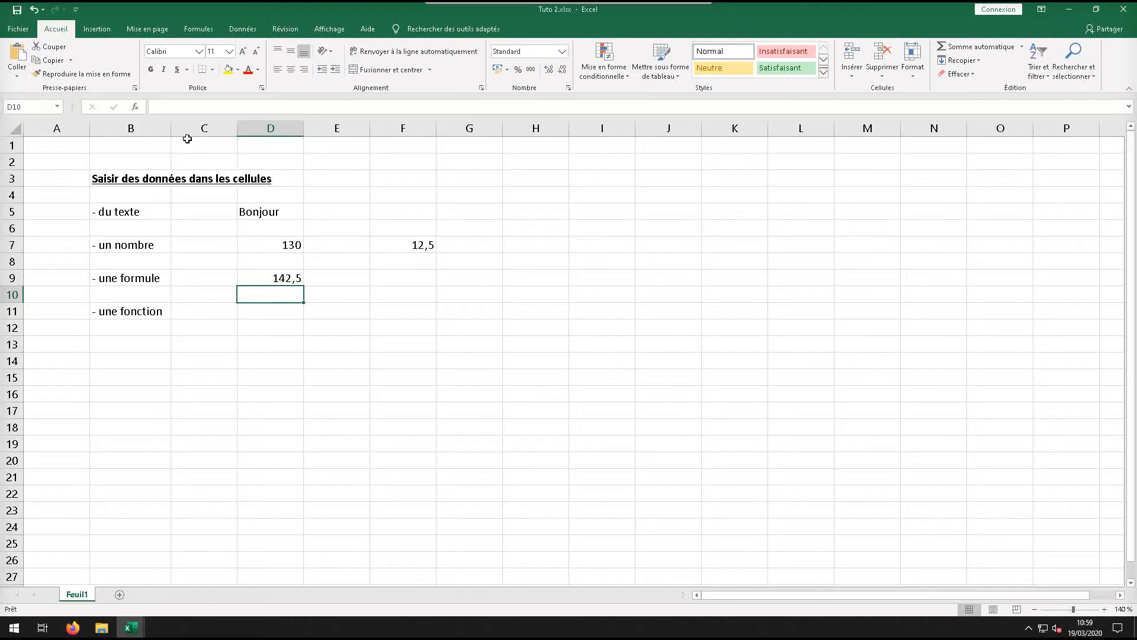
Enter the formula =D7+F7 in cell D10, adding the two numbers by cell reference
text(=)
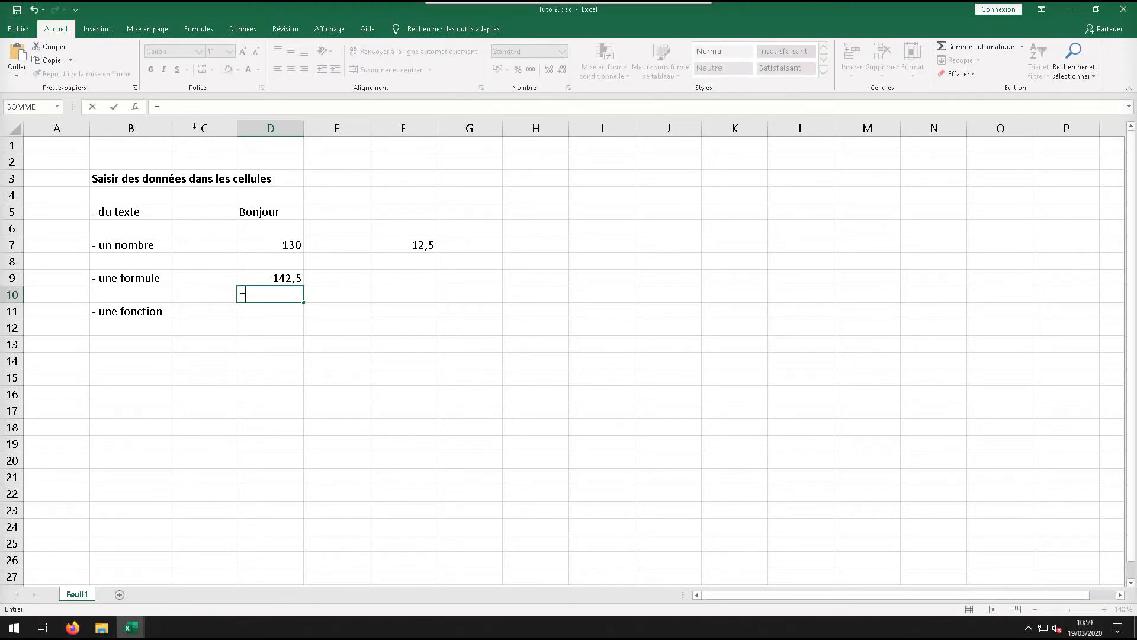
click(292, 244)
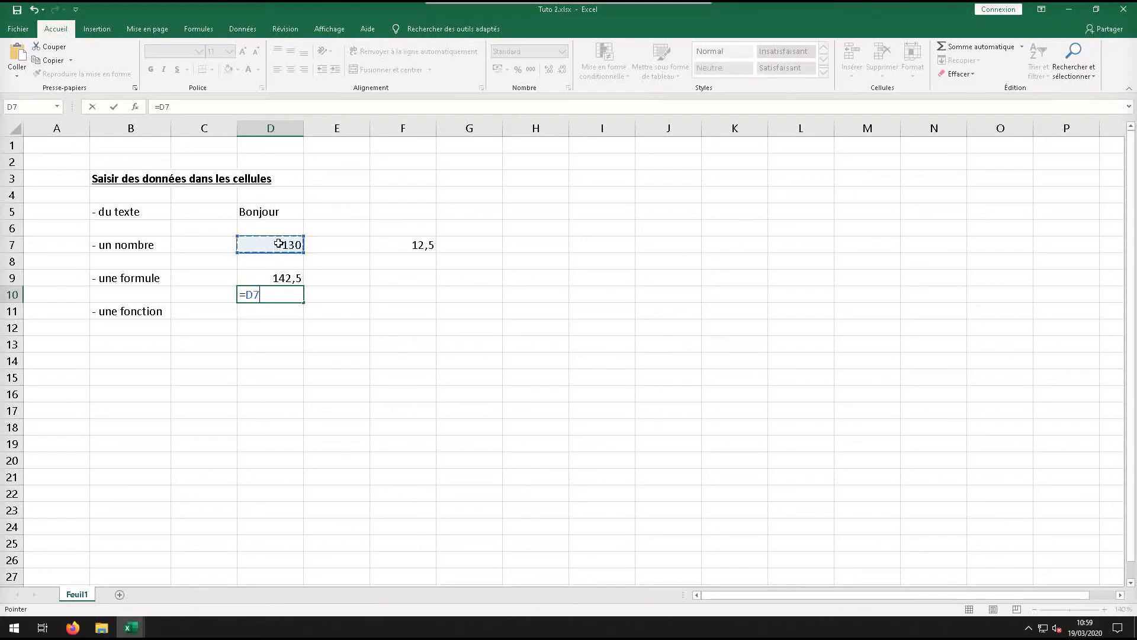
text(+)
click(417, 245)
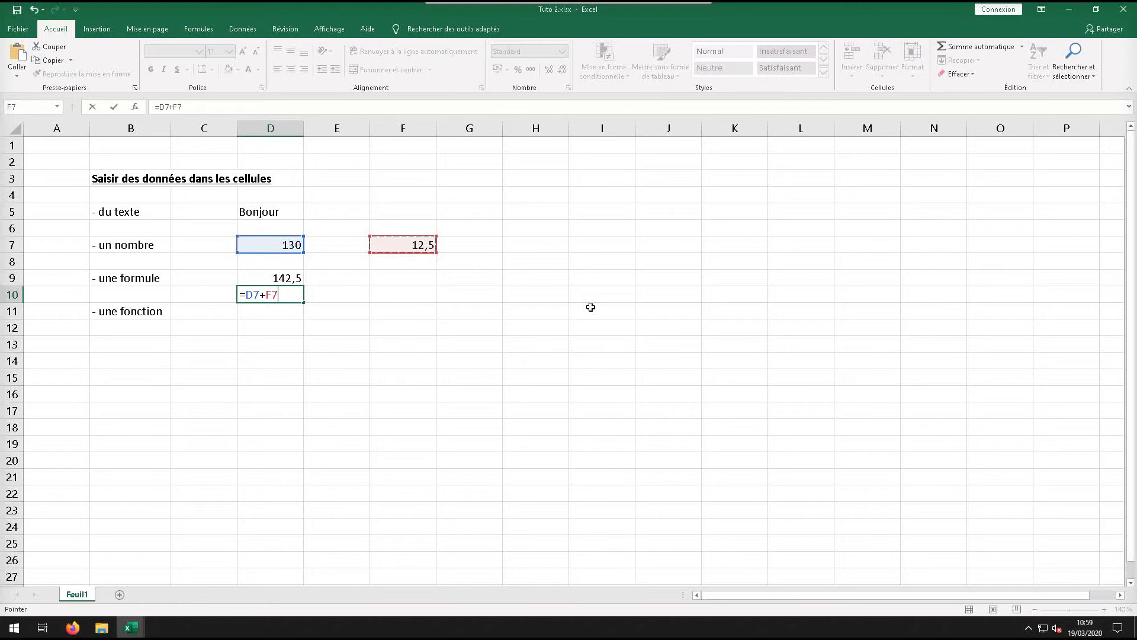
key(Return)
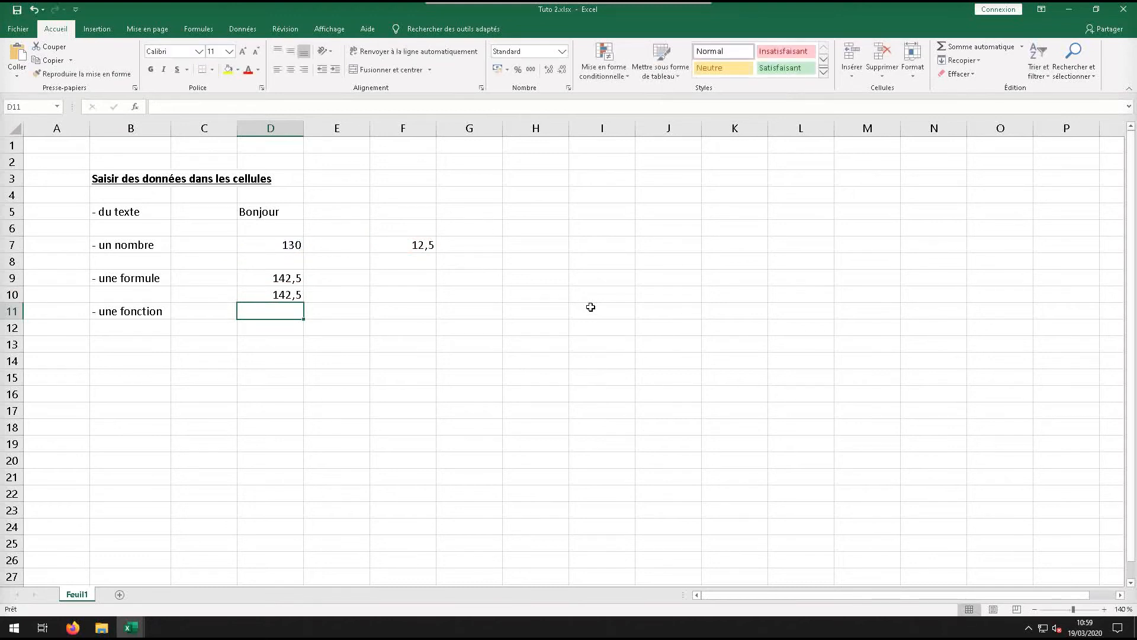
Check the formula in cell D10 and set the number in cell D7 to 125
click(290, 297)
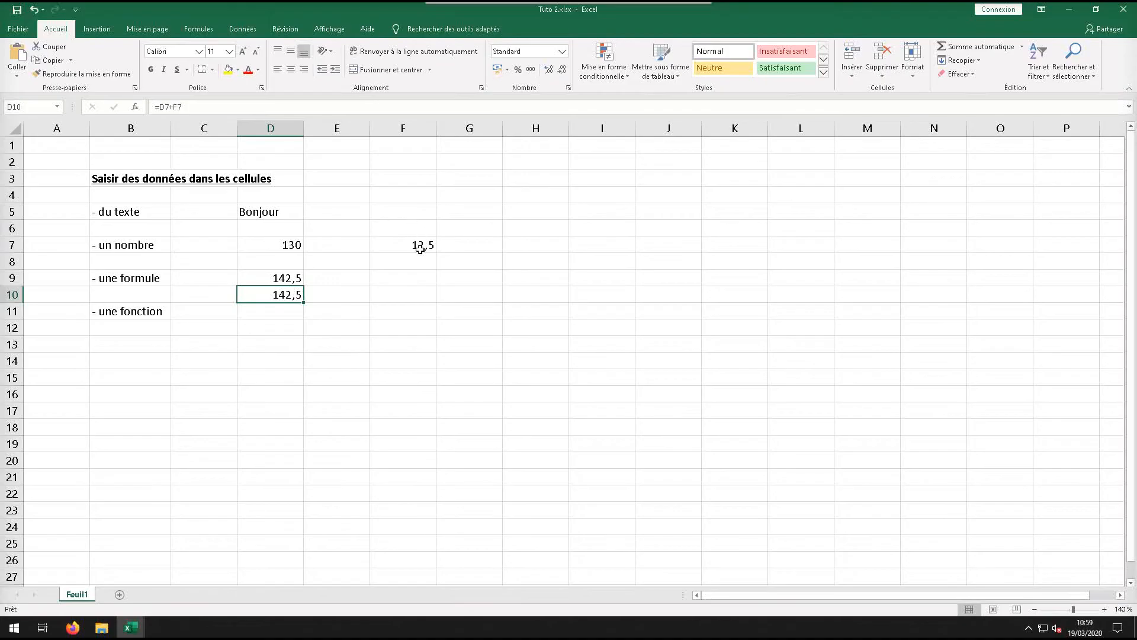
click(294, 248)
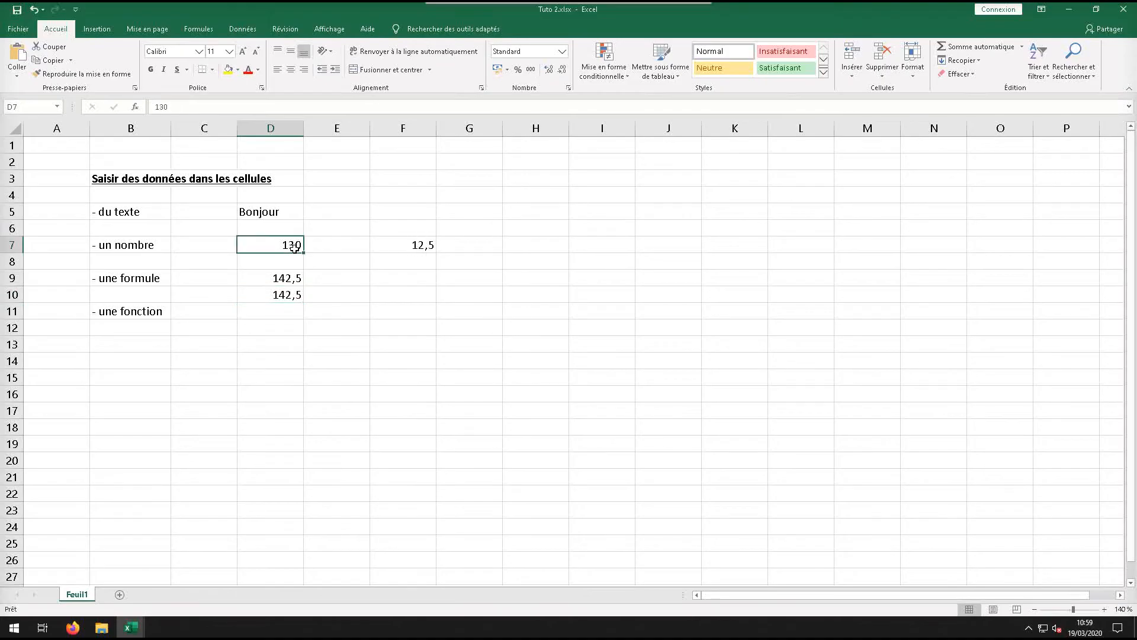
click(162, 107)
key(BackSpace)
text(25)
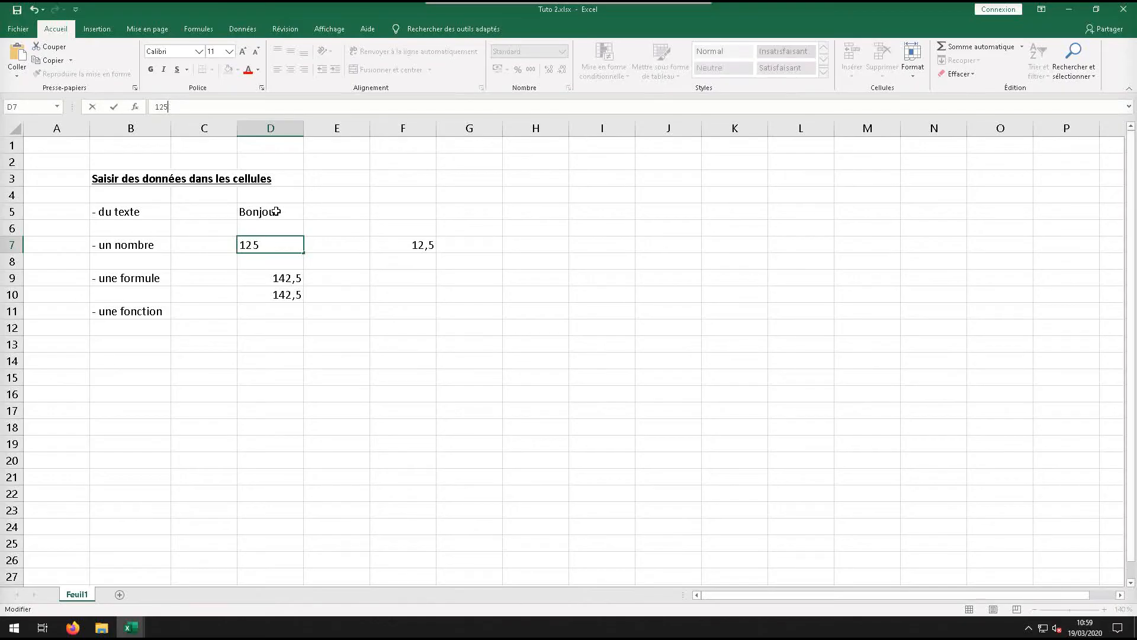
key(Return)
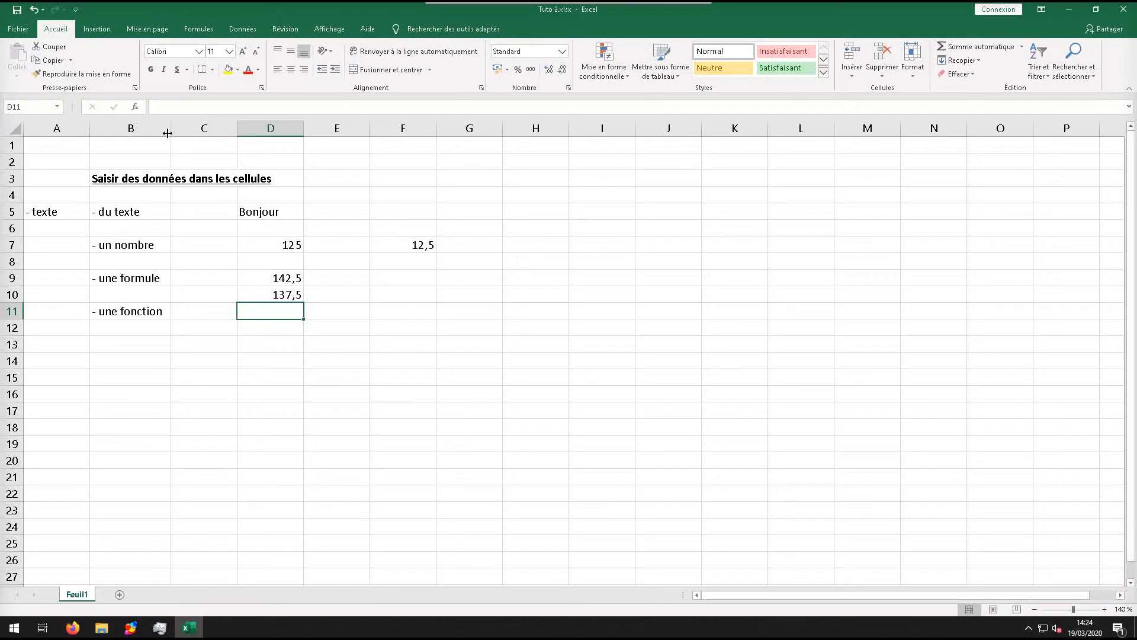
Browse the list of all available functions for cell D11 without inserting one
click(136, 108)
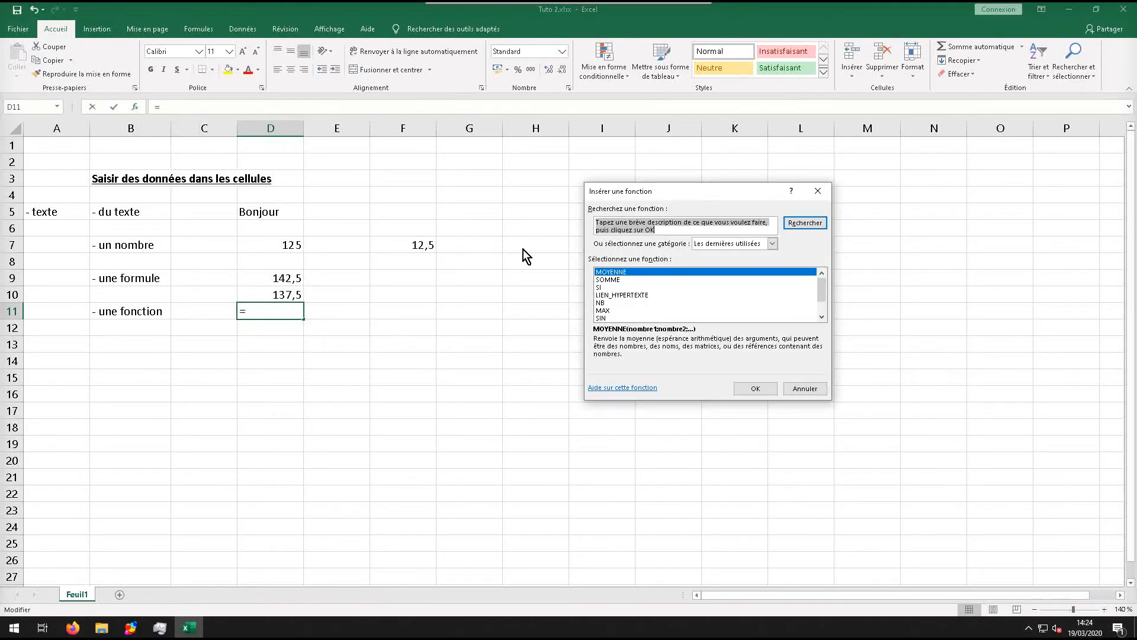
click(772, 244)
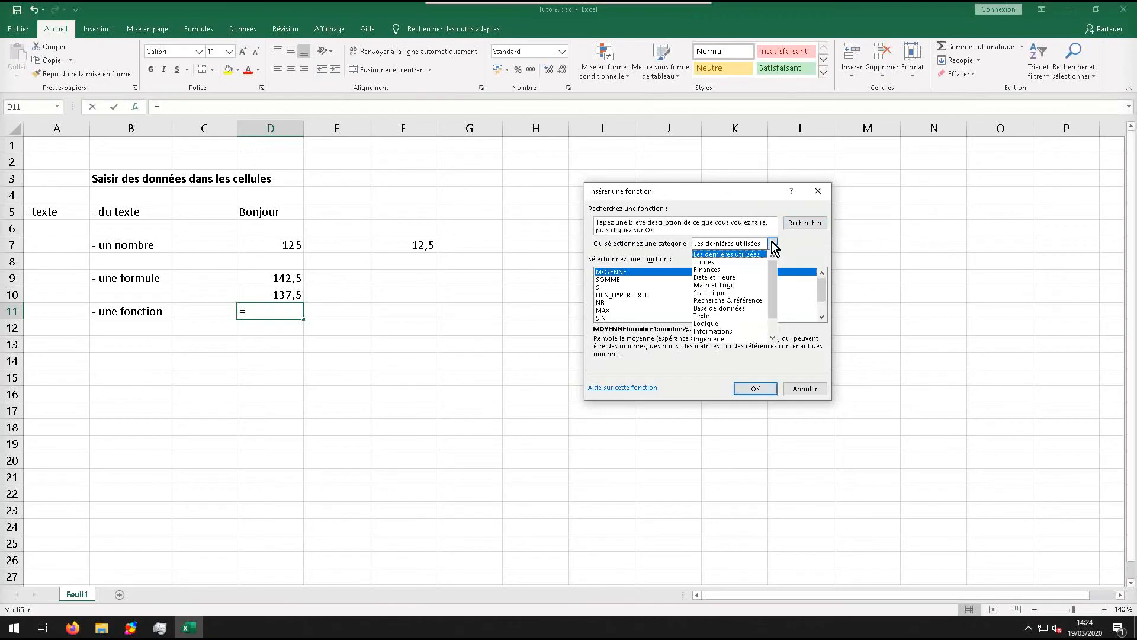
click(730, 261)
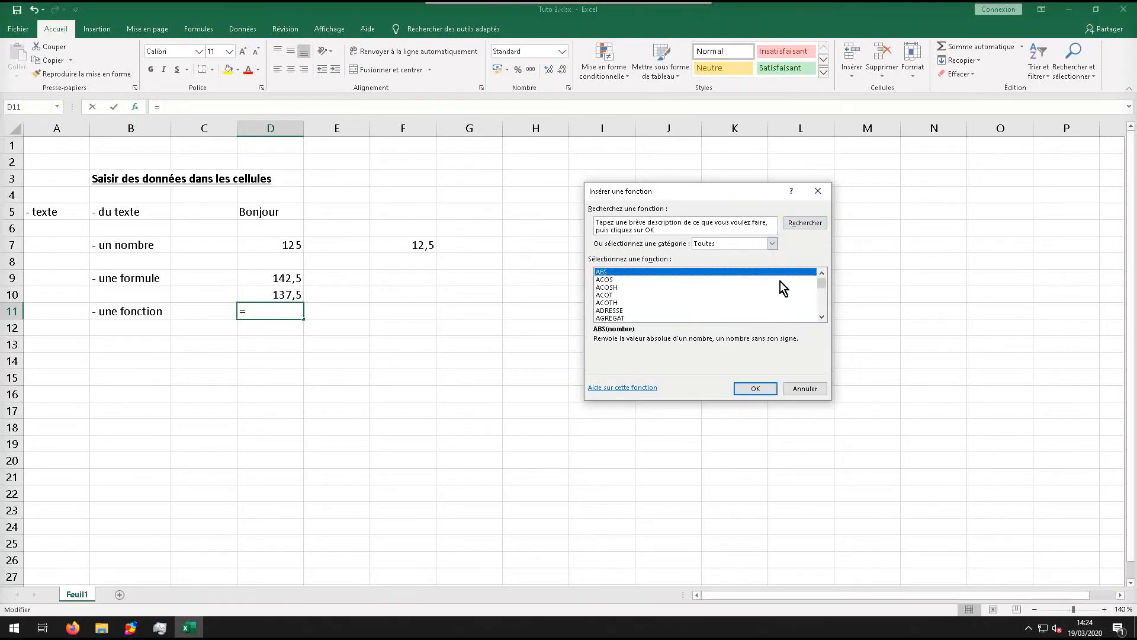
drag(820, 288, 820, 296)
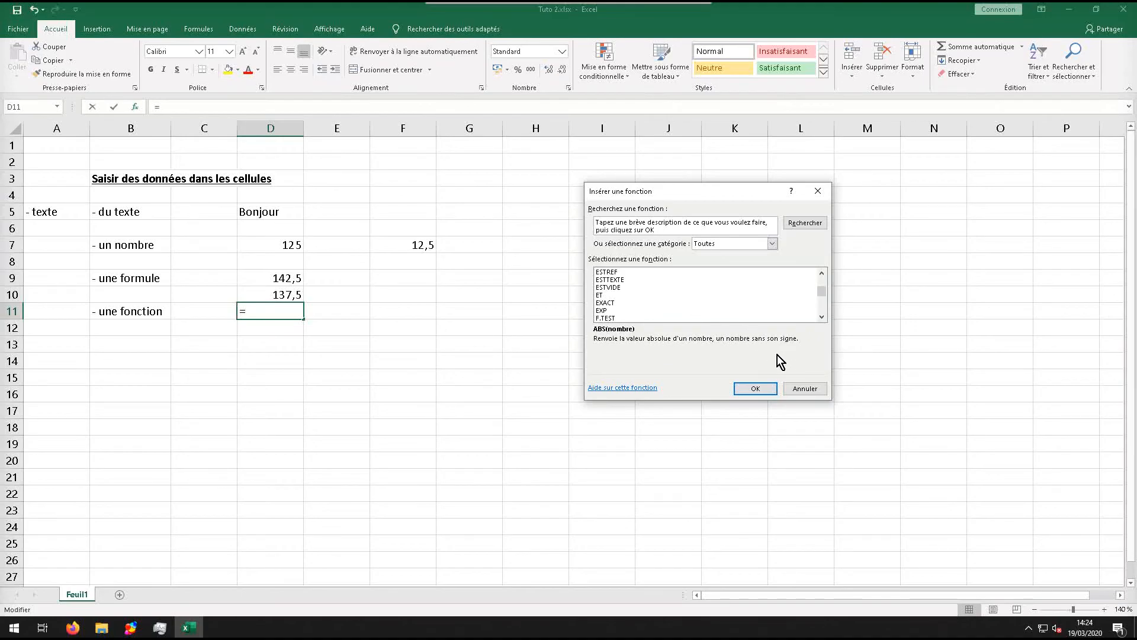
click(800, 389)
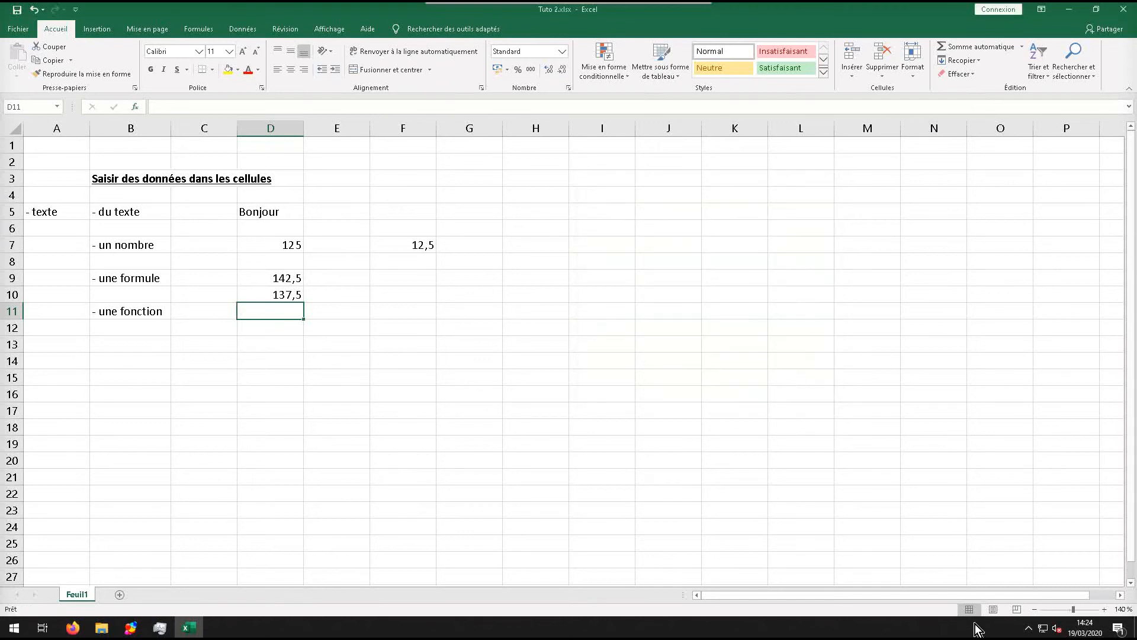
Enter the function =moyenne(D7;D9;D10) in cell D11 to average the three cells, and check the resulting formula
text(=)
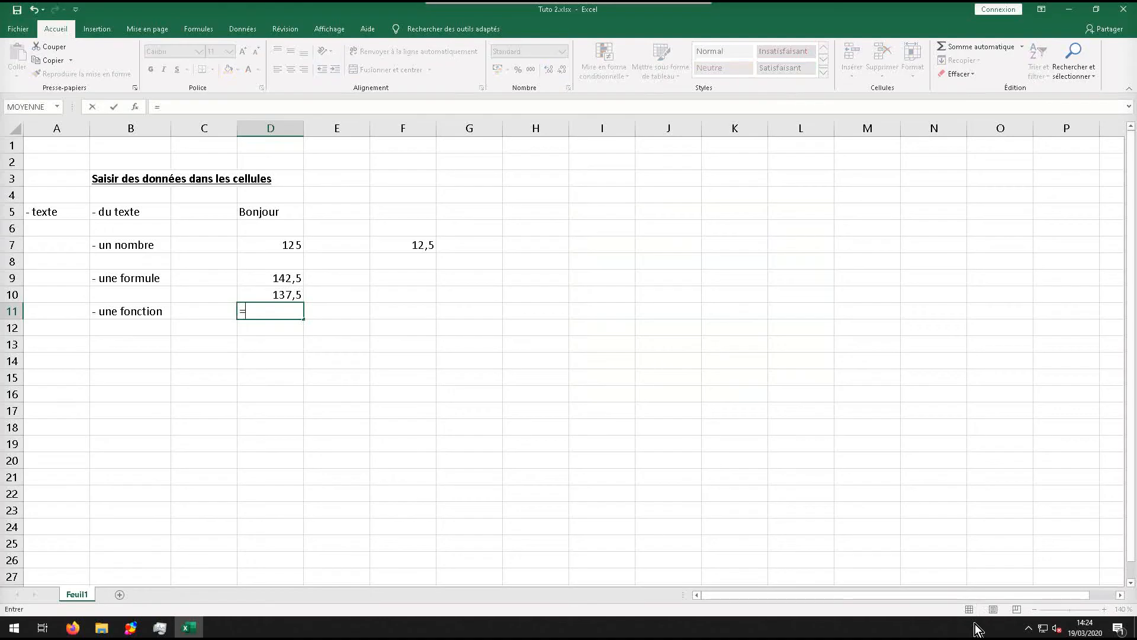
text(moyenne)
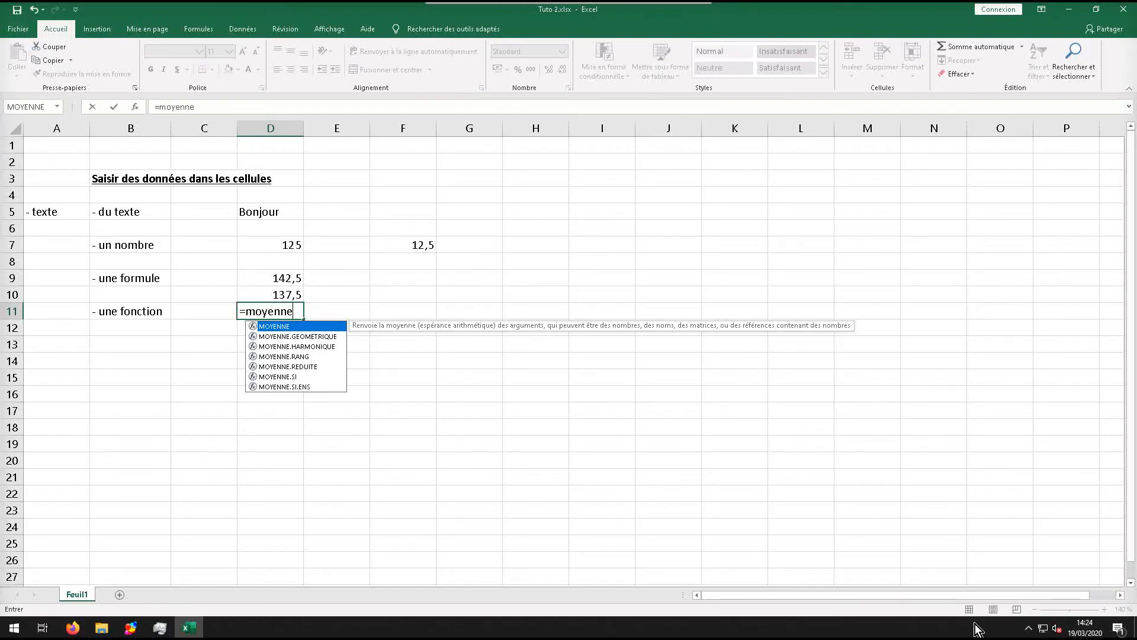
text(()
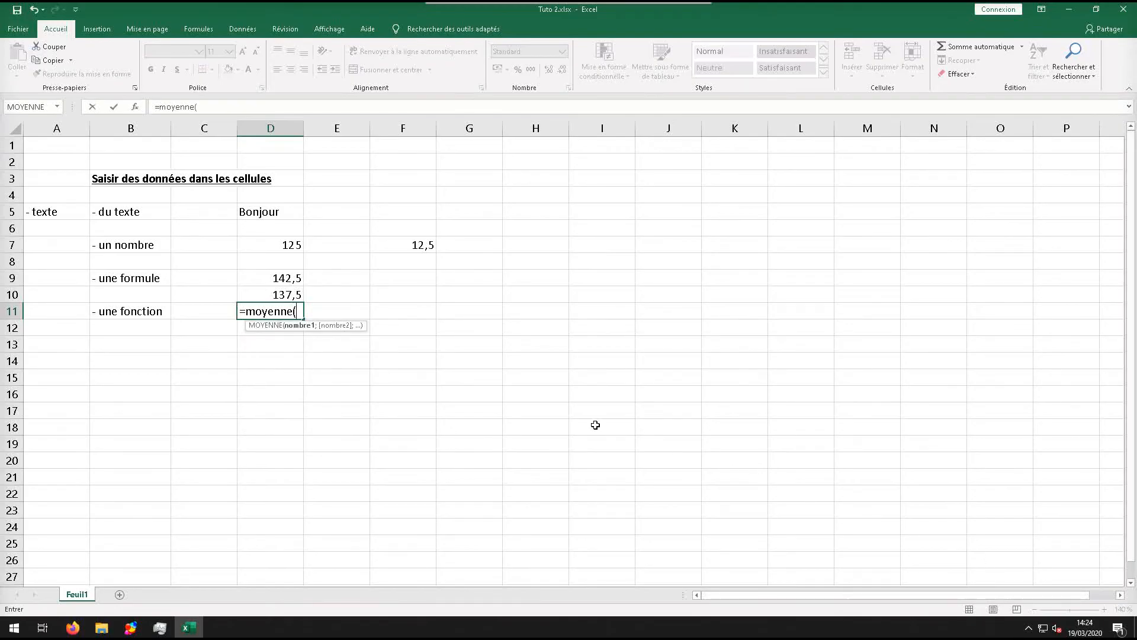
click(275, 246)
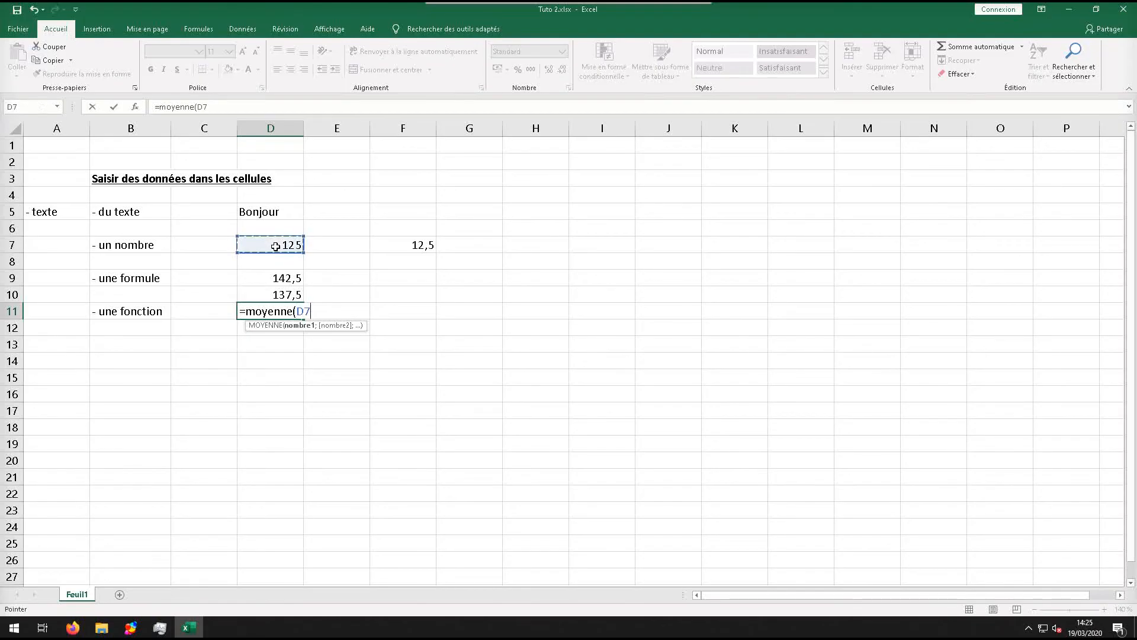
text(;)
click(283, 278)
text(;)
click(282, 294)
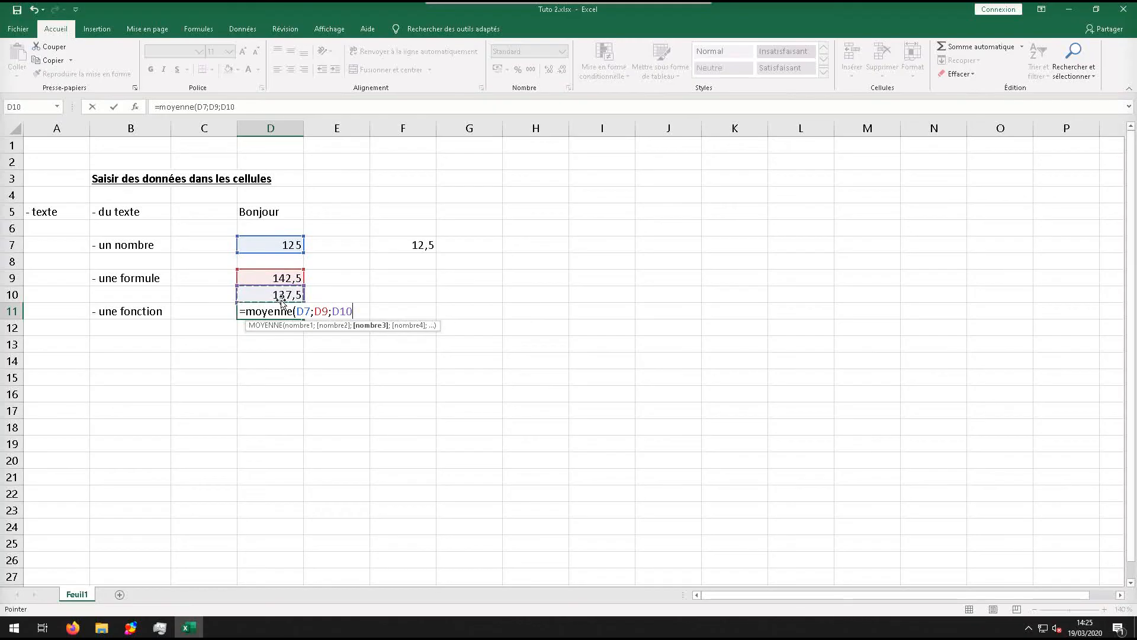
text())
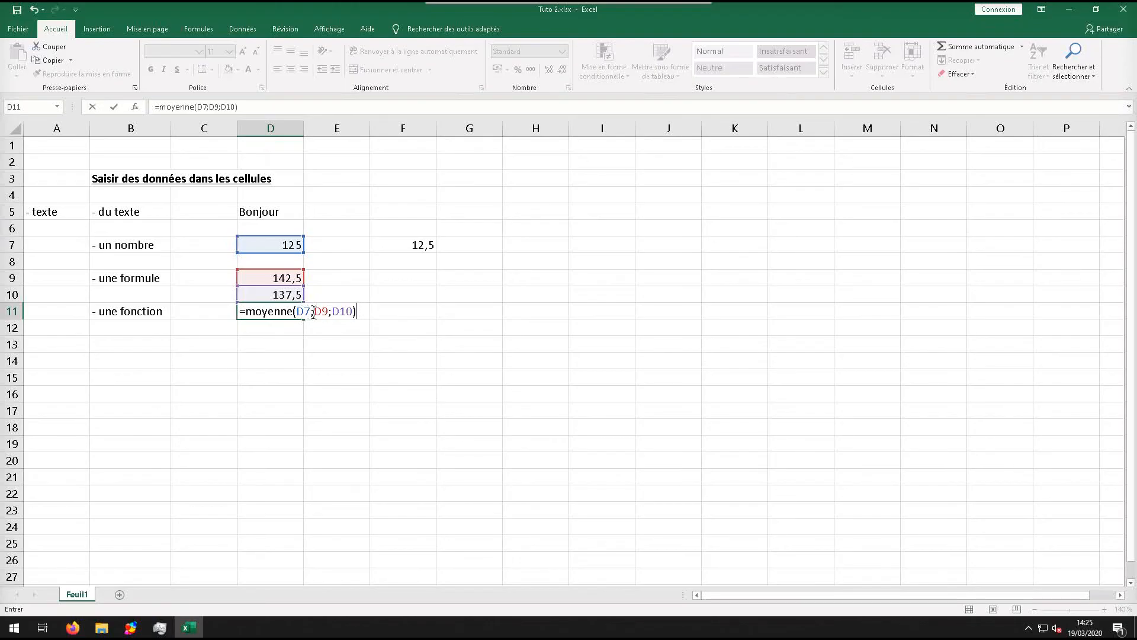
key(Return)
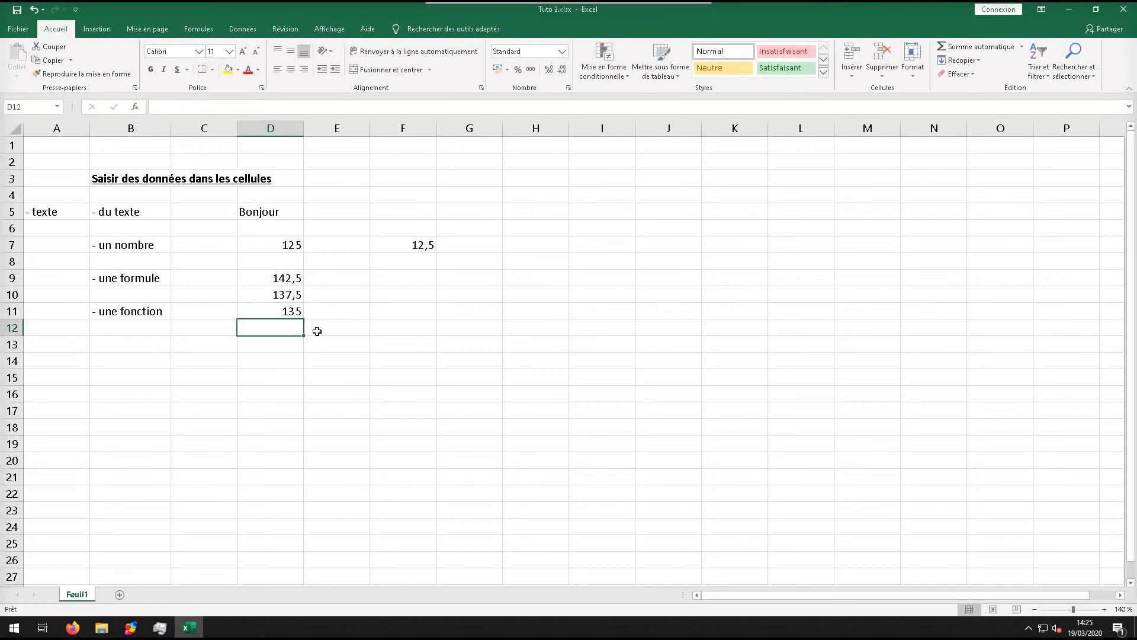
click(290, 313)
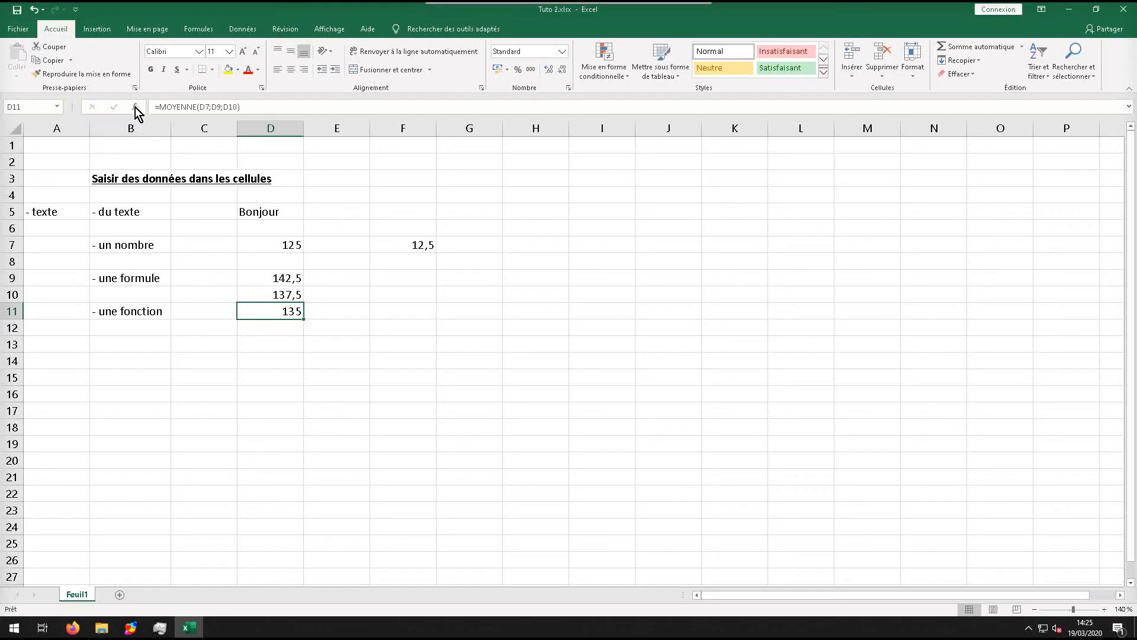
Enter -3+2 in cell D13 without an equals sign and check how the cell's content is interpreted
click(279, 350)
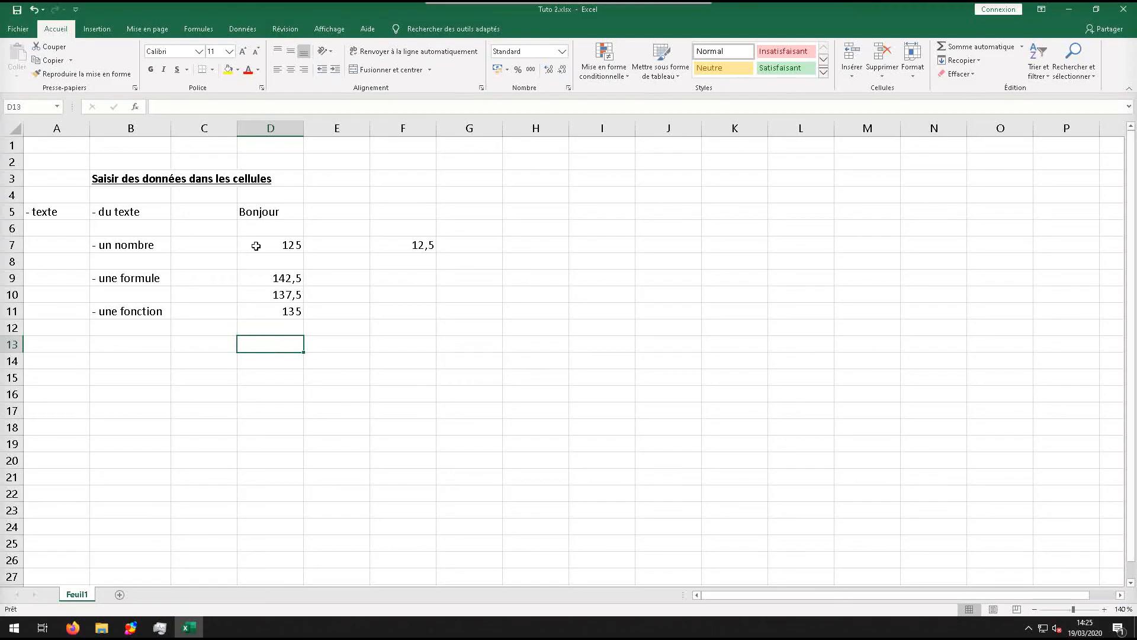
text(-)
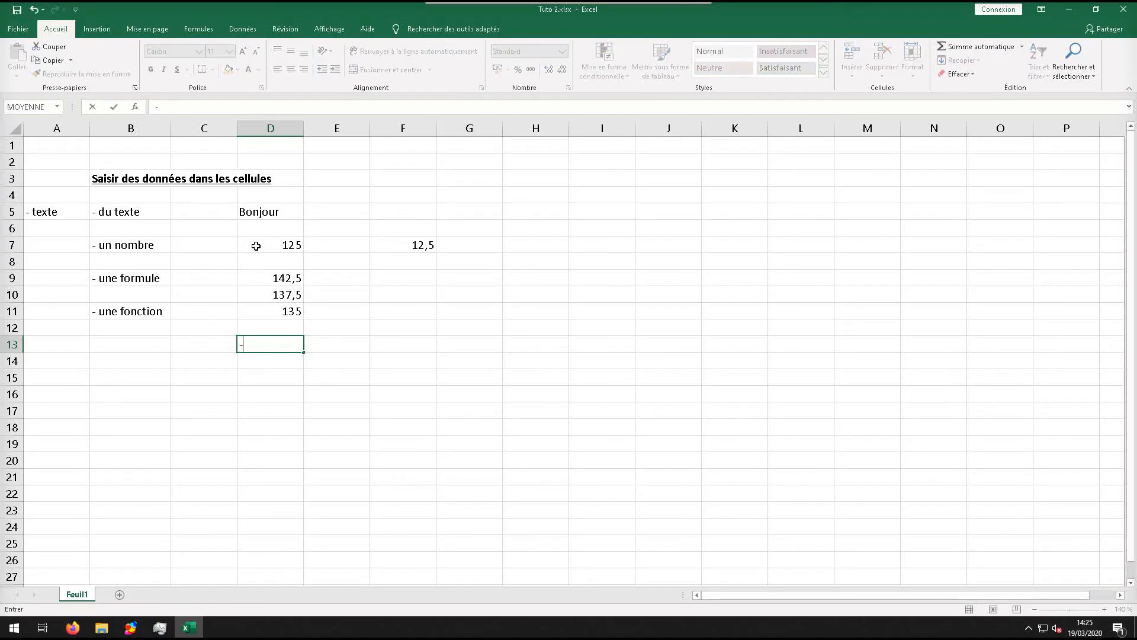
text(3+2)
key(Return)
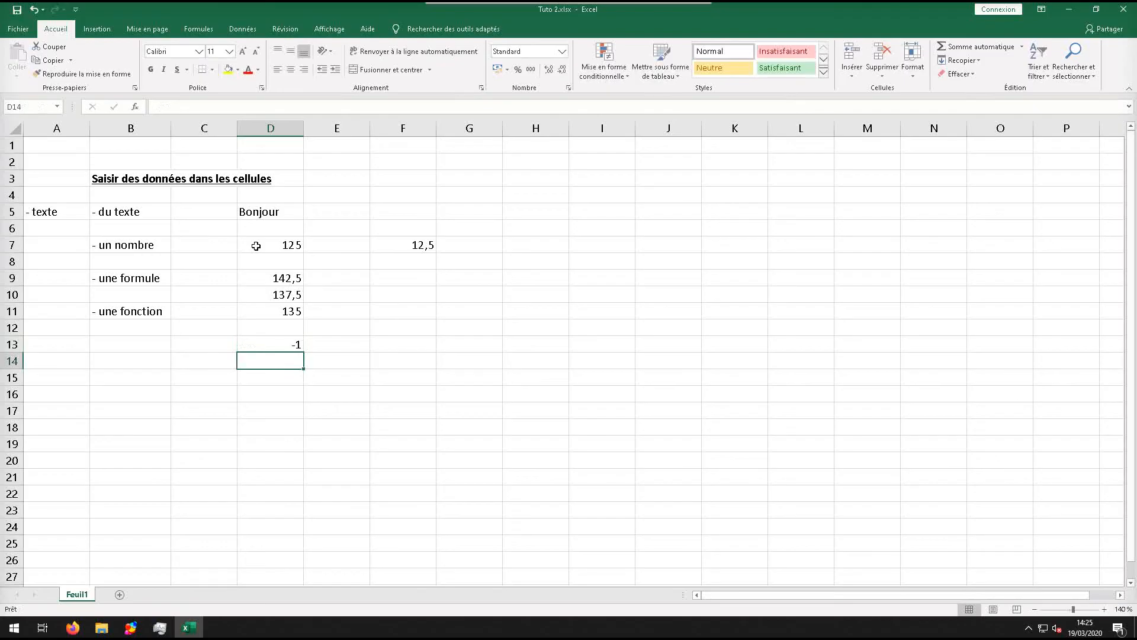
click(282, 345)
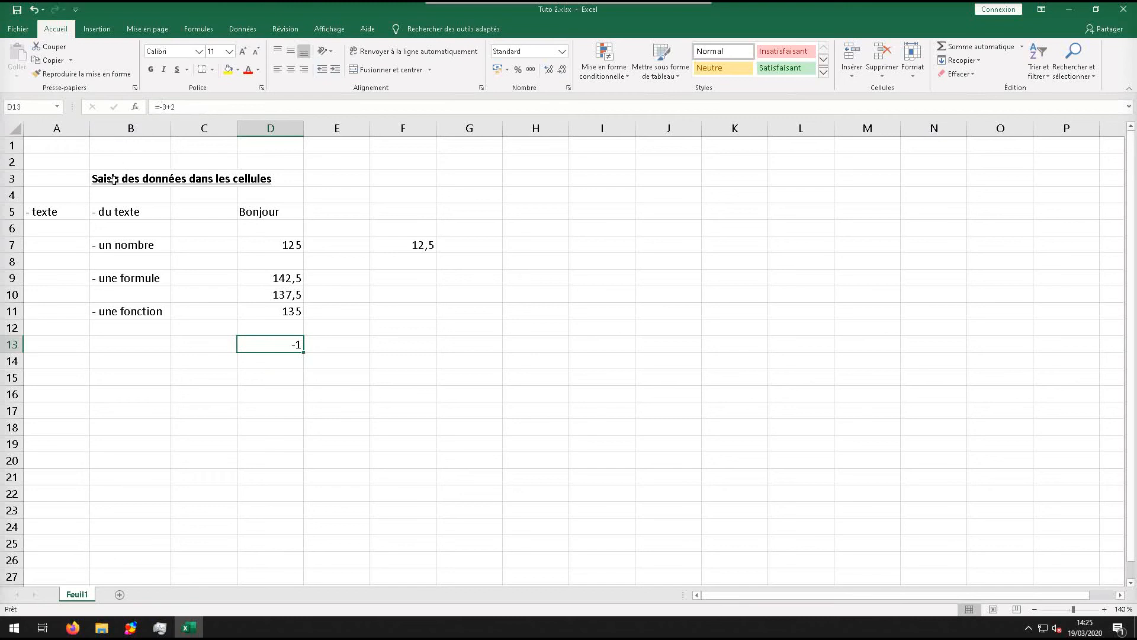
Clear cell A5 and enter "- texte" in it without a leading apostrophe
click(58, 207)
key(Delete)
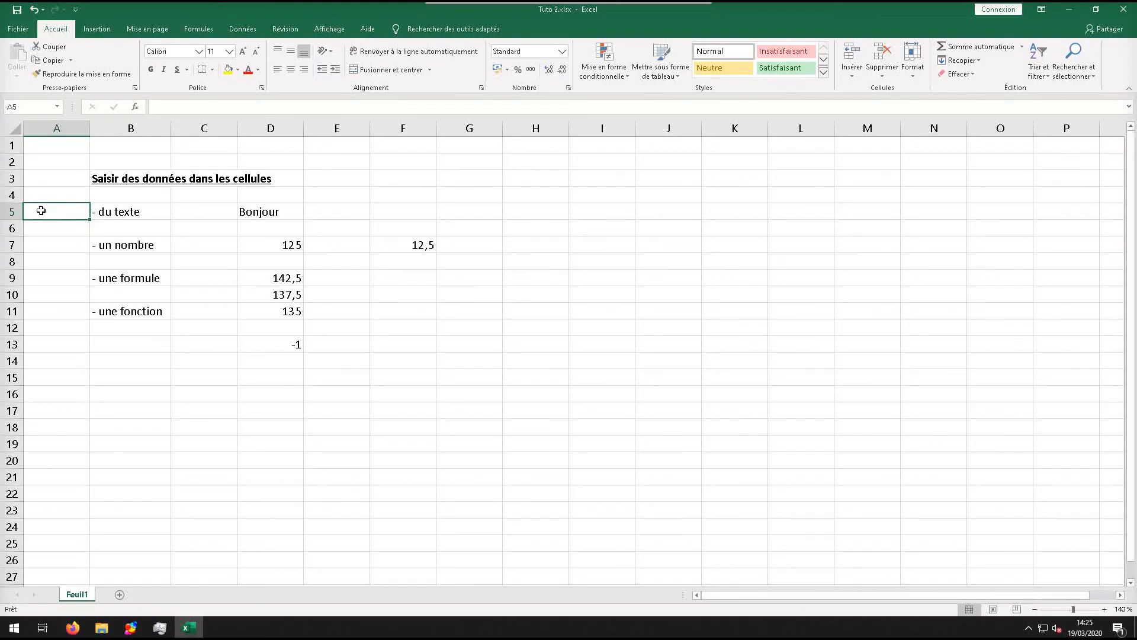
text(-)
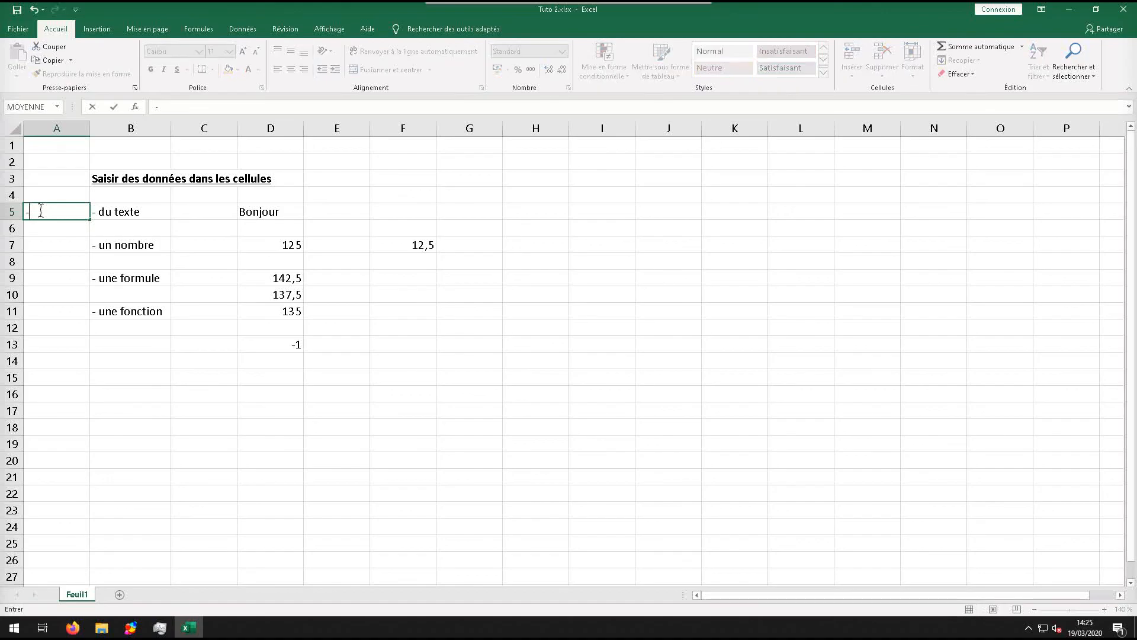
text( texte)
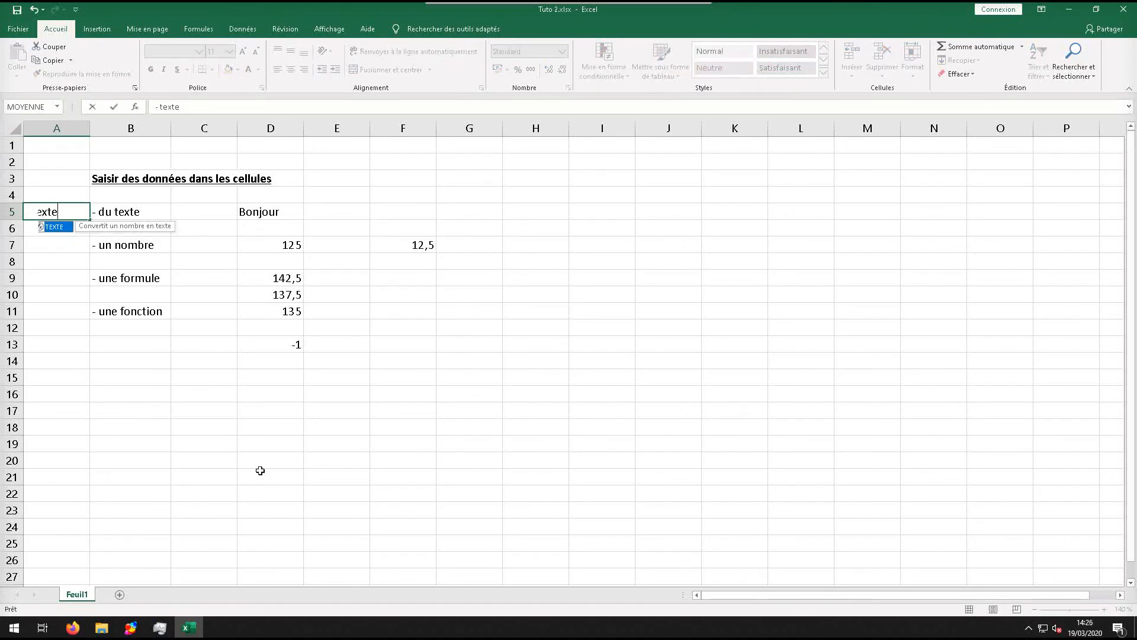
key(Return)
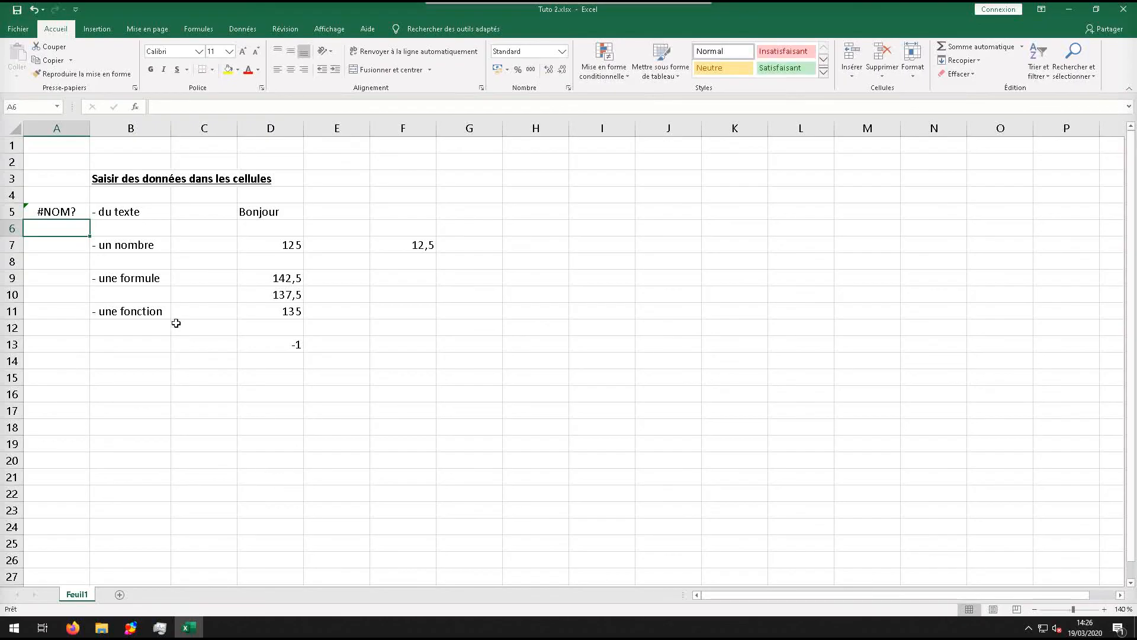
Edit cell A5 to replace the leading equals sign with an apostrophe, so that "- texte" is stored as text
click(38, 211)
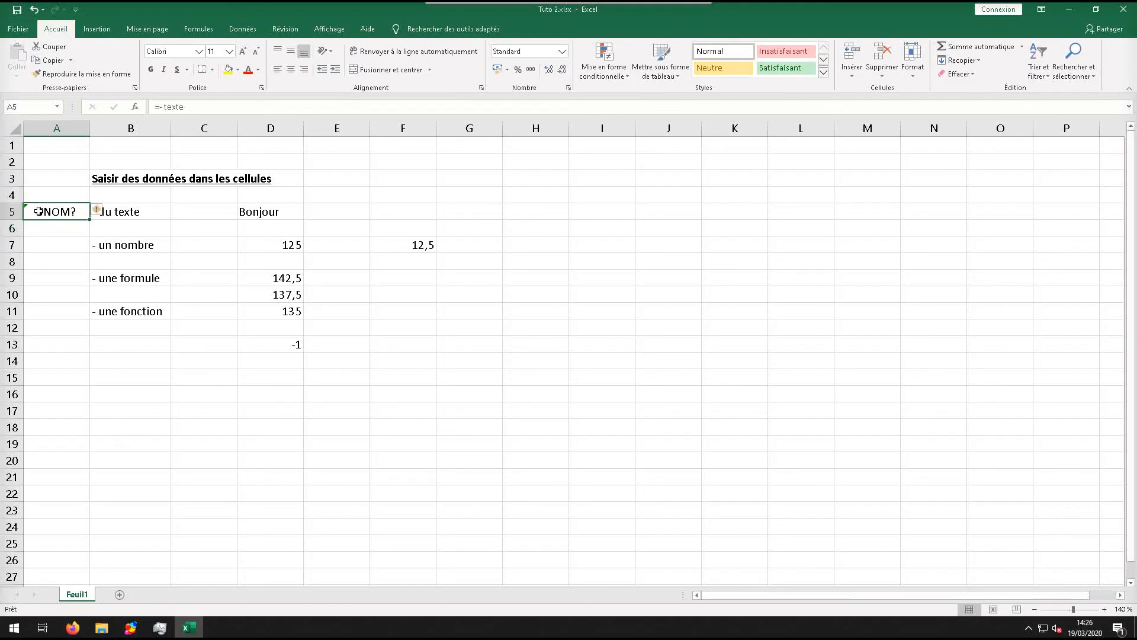
click(157, 107)
key(BackSpace)
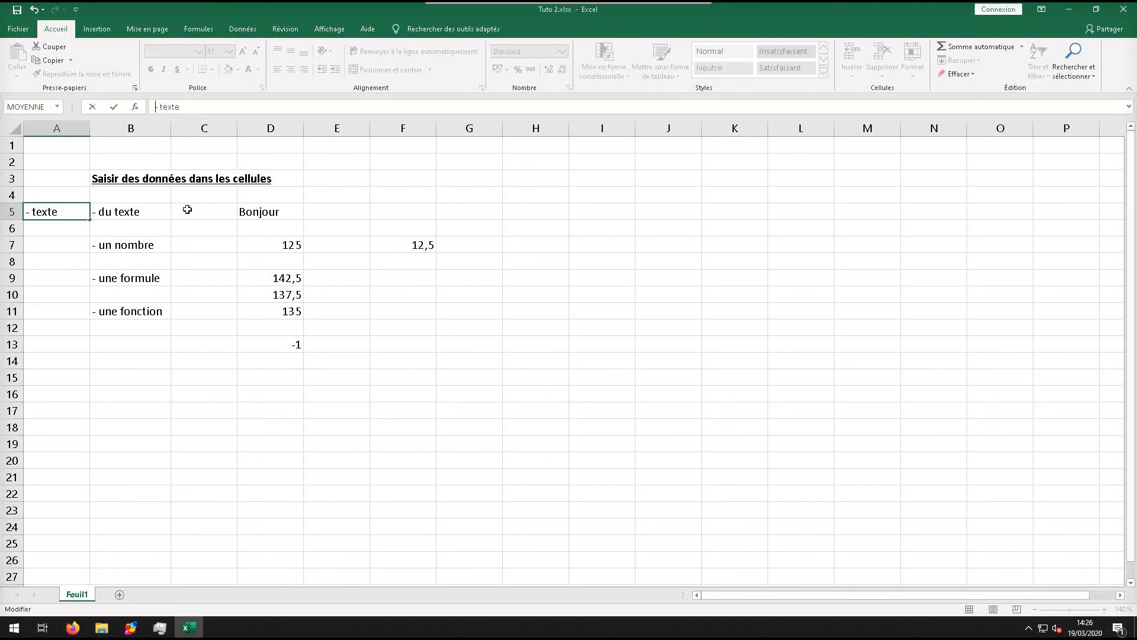
text(')
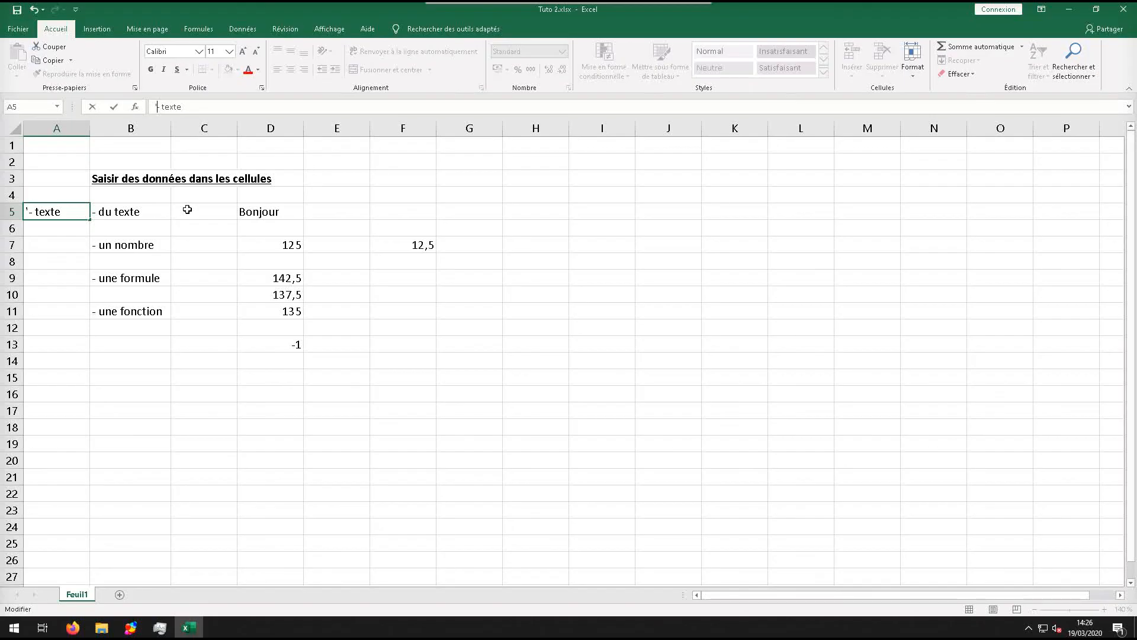
key(Return)
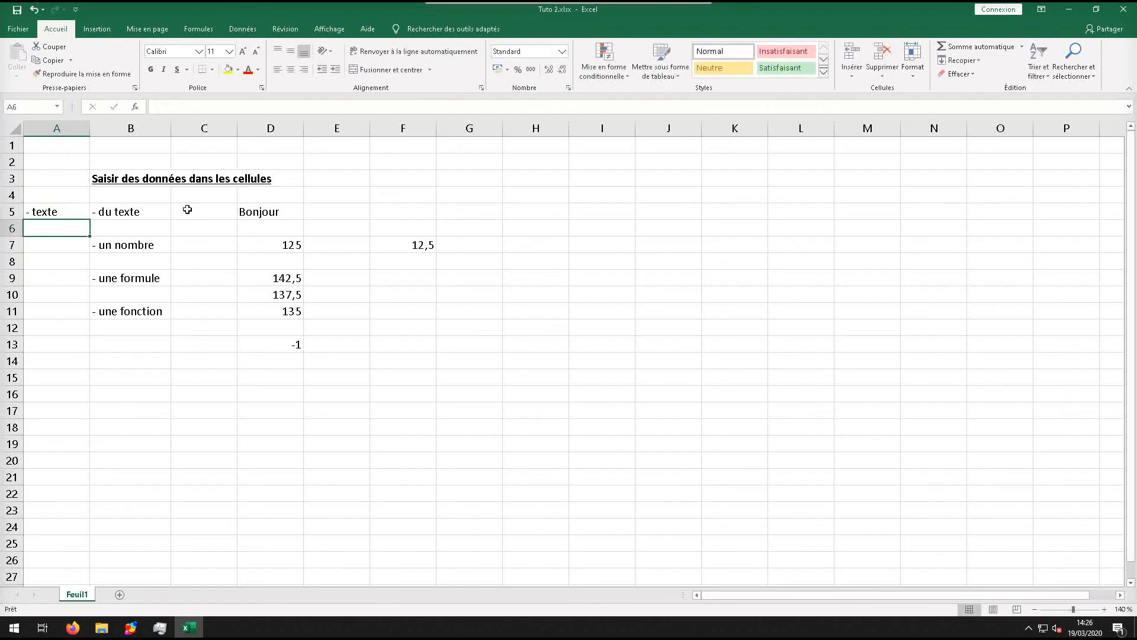